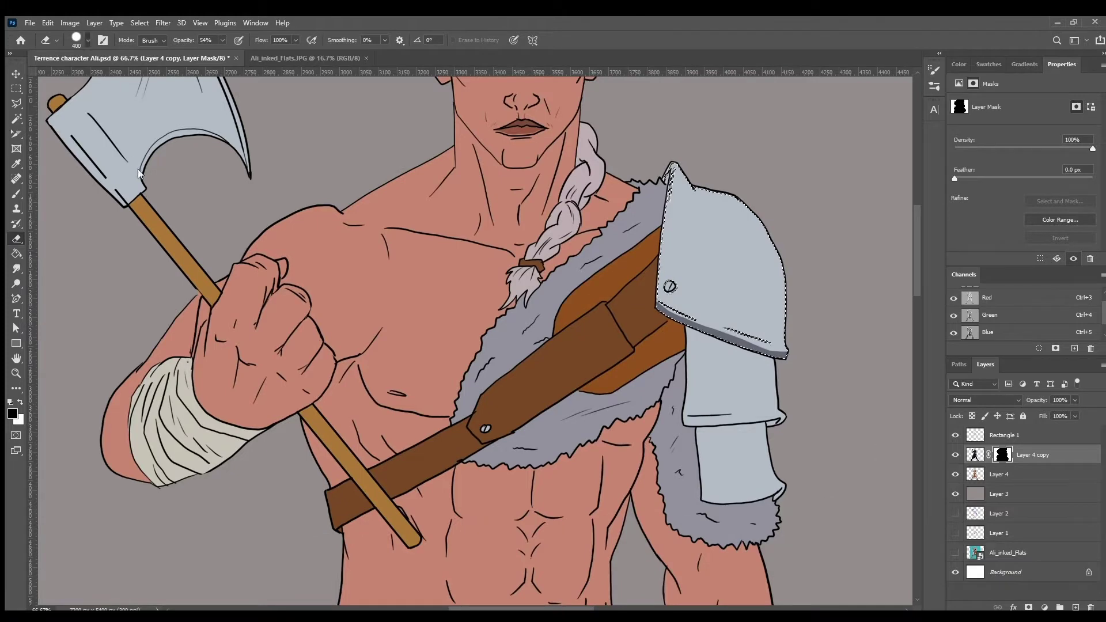
Shade the shoulder pauldron and the two arm plates by erasing the Layer 4 copy mask with the soft eraser at 54% opacity.
mouse_move(726, 242)
mouse_down()
mouse_move(709, 380)
mouse_move(703, 242)
mouse_up()
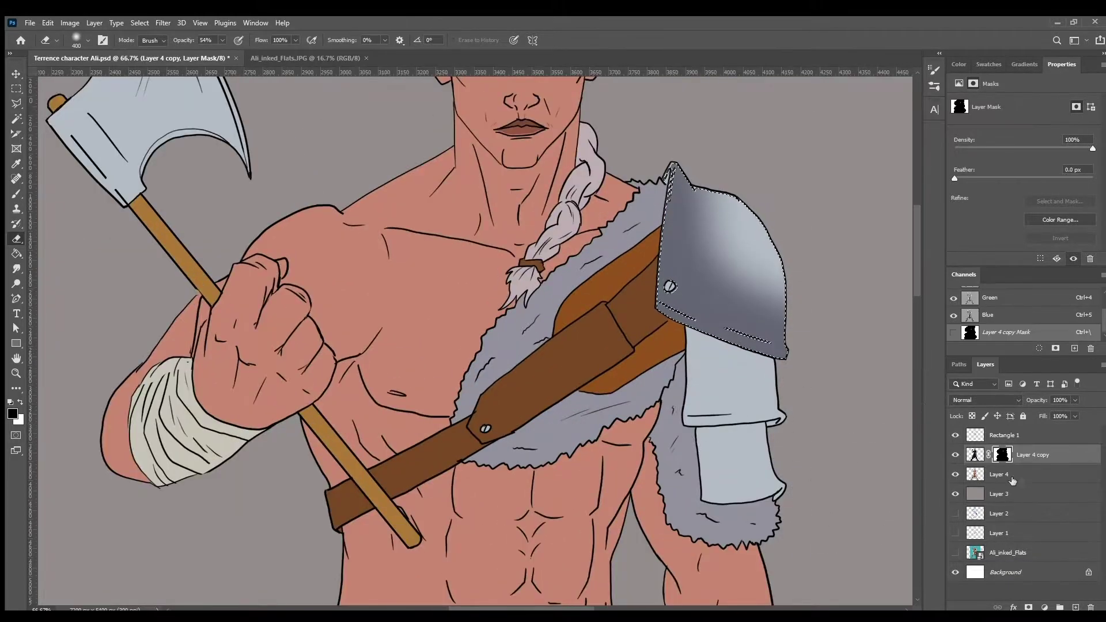
key(bracketleft)
key(bracketleft)
key(bracketleft)
mouse_move(703, 345)
mouse_down()
mouse_move(683, 329)
mouse_move(749, 426)
mouse_up()
key(ctrl+minus)
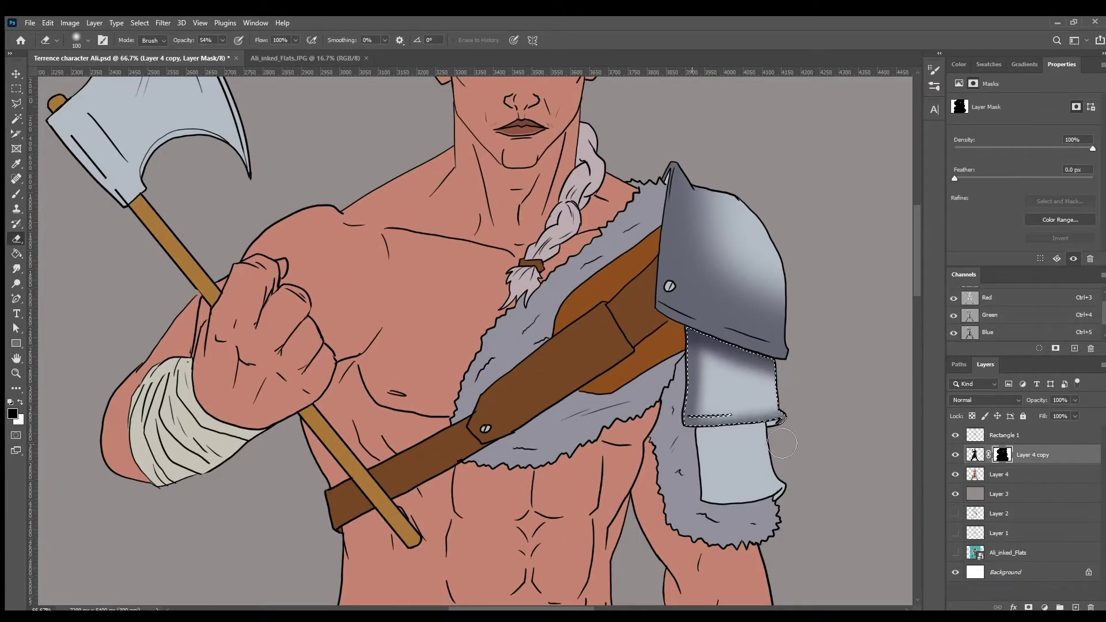
key(ctrl+plus)
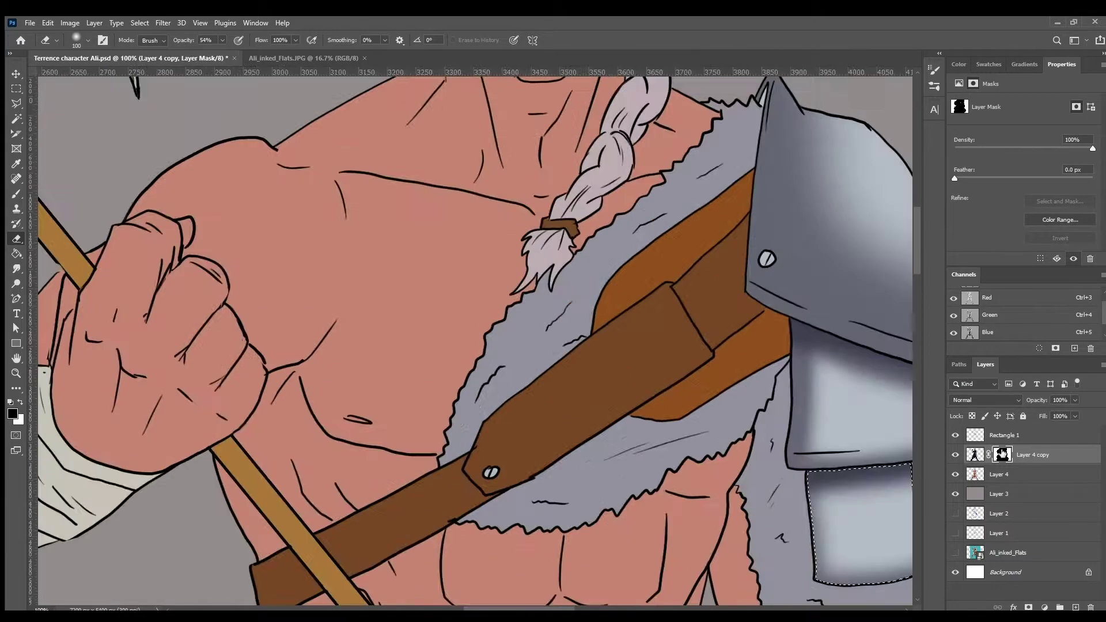
scroll(776, 410, right, 5)
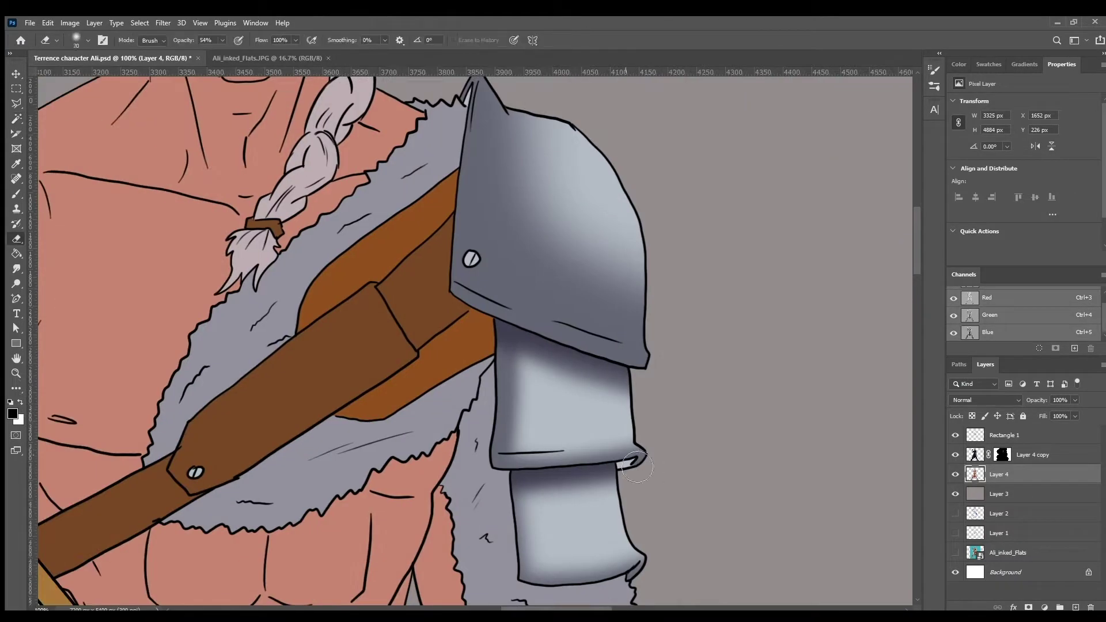
Shade the rolled edges of the arm plates with a smaller eraser and set Layer 4 copy's blend mode to Overlay.
key(bracketleft)
key(bracketleft)
key(bracketleft)
key(bracketleft)
key(bracketleft)
key(bracketleft)
key(bracketleft)
key(bracketleft)
key(bracketleft)
key(shift+alt+o)
key(ctrl+0)
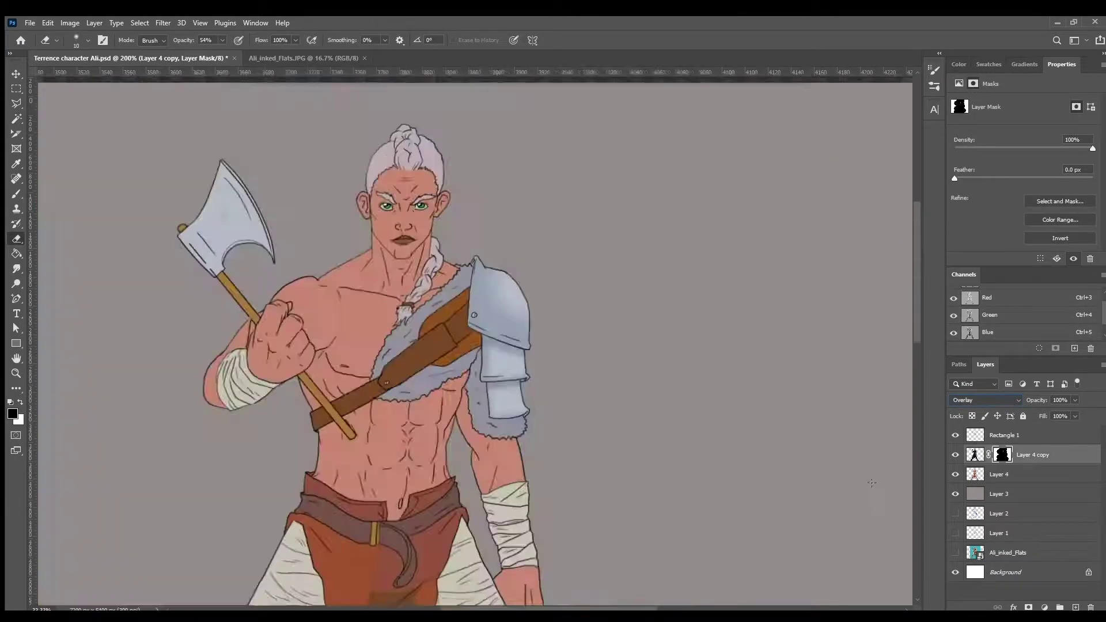
key(ctrl+1)
key(ctrl+minus)
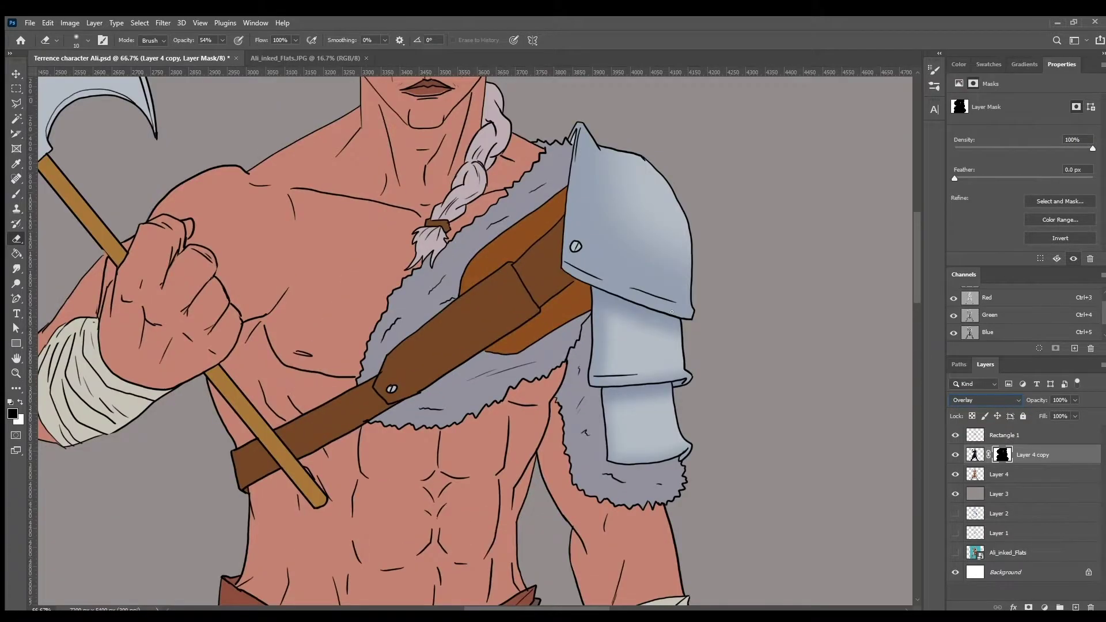
Shade the fur hanging behind the arm plates with the mask eraser at size 90.
key(bracketright)
key(bracketright)
key(bracketright)
key(bracketright)
key(bracketright)
key(bracketright)
key(bracketright)
key(bracketright)
drag(579, 331, 622, 409)
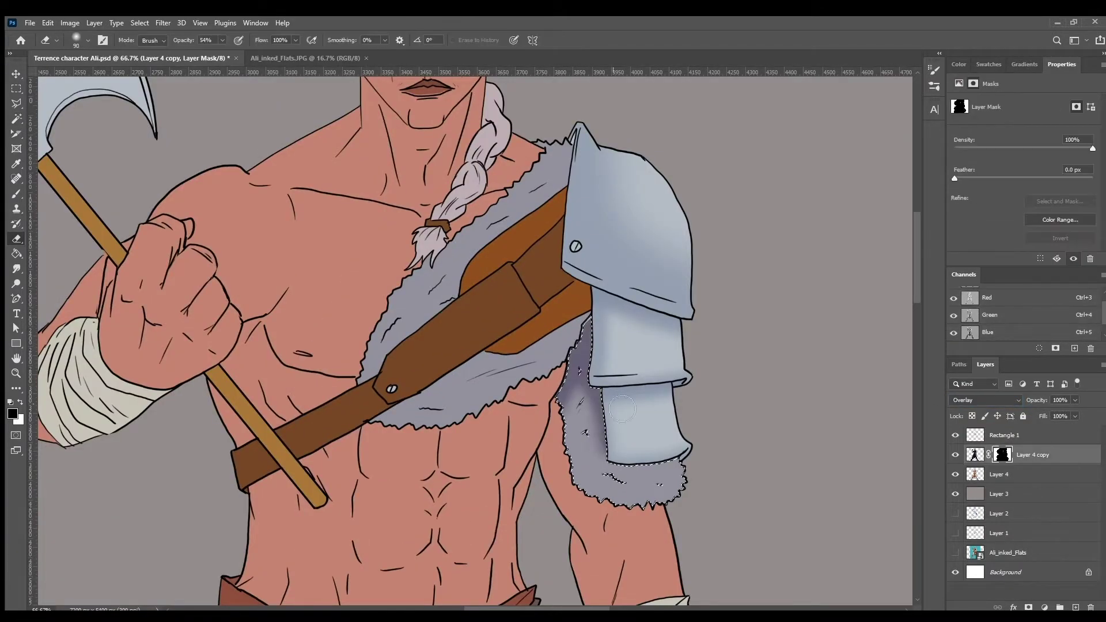
mouse_move(562, 440)
mouse_down()
mouse_move(606, 399)
mouse_move(611, 362)
mouse_move(593, 370)
mouse_move(618, 295)
mouse_move(517, 333)
mouse_move(500, 327)
mouse_move(622, 295)
mouse_move(574, 306)
mouse_move(661, 327)
mouse_up()
Shade the lower chest fur below the strap and the inner edge of the upper arm beneath the fur.
key(w)
scroll(558, 320, down, 4)
scroll(558, 320, up, 4)
key(alt+bracketleft)
click(558, 323)
key(alt+bracketright)
key(e)
scroll(661, 327, left, 5)
scroll(475, 340, right, 5)
mouse_move(576, 403)
mouse_down()
mouse_move(606, 489)
mouse_move(589, 528)
mouse_up()
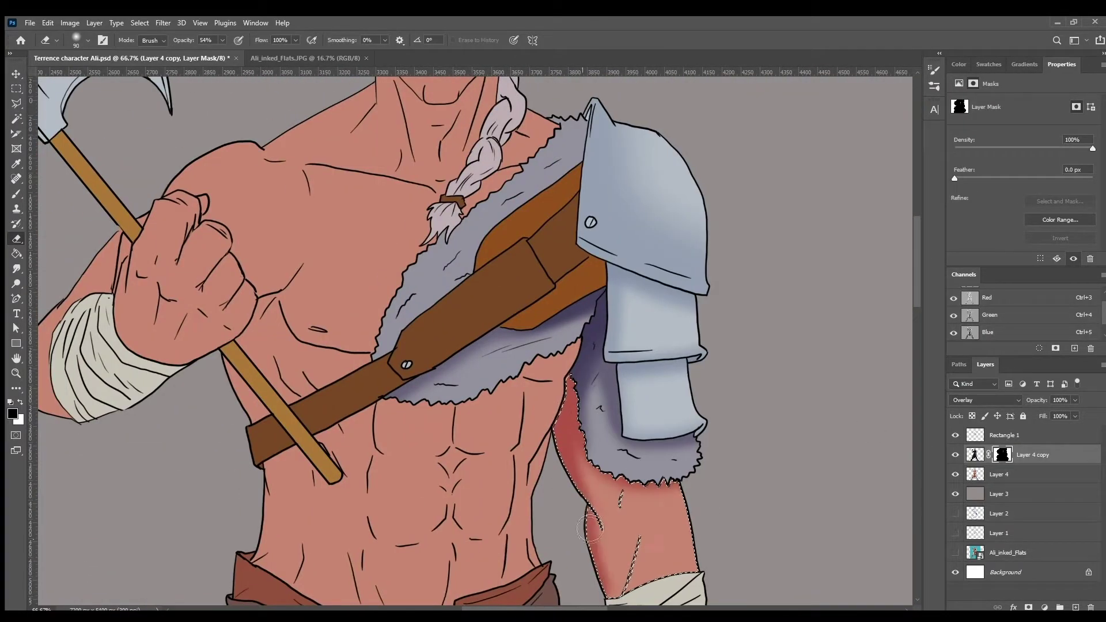
Select the bandage sections on the lowered forearm from Layer 4 and shade their folds on the Layer 4 copy mask with a size 25 eraser.
scroll(560, 433, down, 5)
key(alt+bracketleft)
key(w)
click(660, 406)
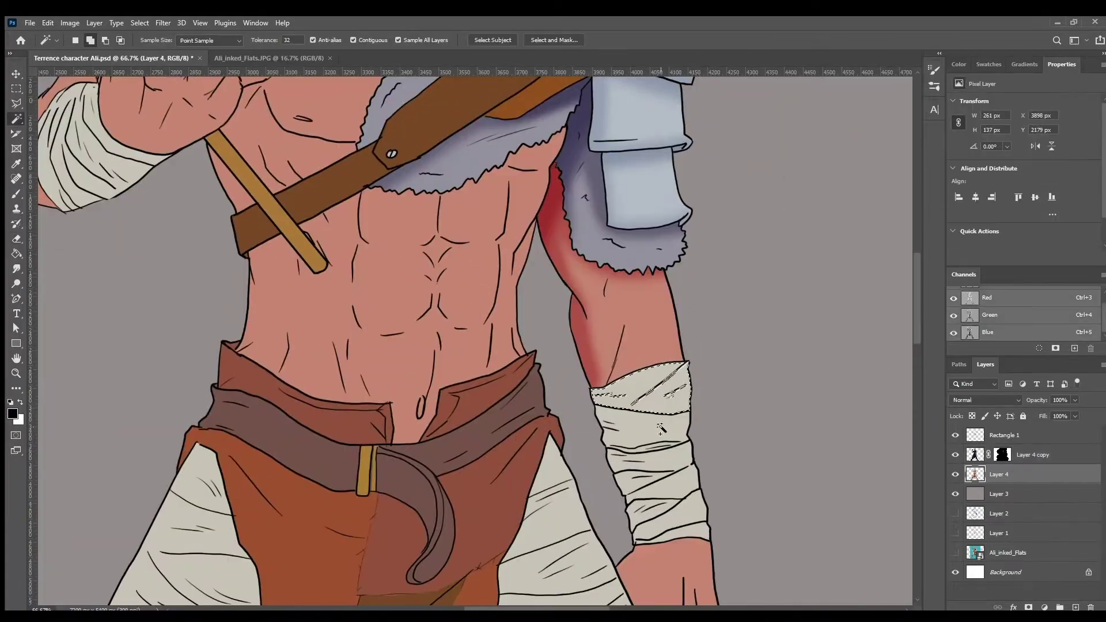
shift+click(646, 438)
shift+click(668, 519)
key(alt+bracketright)
key(e)
mouse_move(634, 404)
mouse_down()
mouse_move(668, 447)
mouse_move(653, 410)
mouse_up()
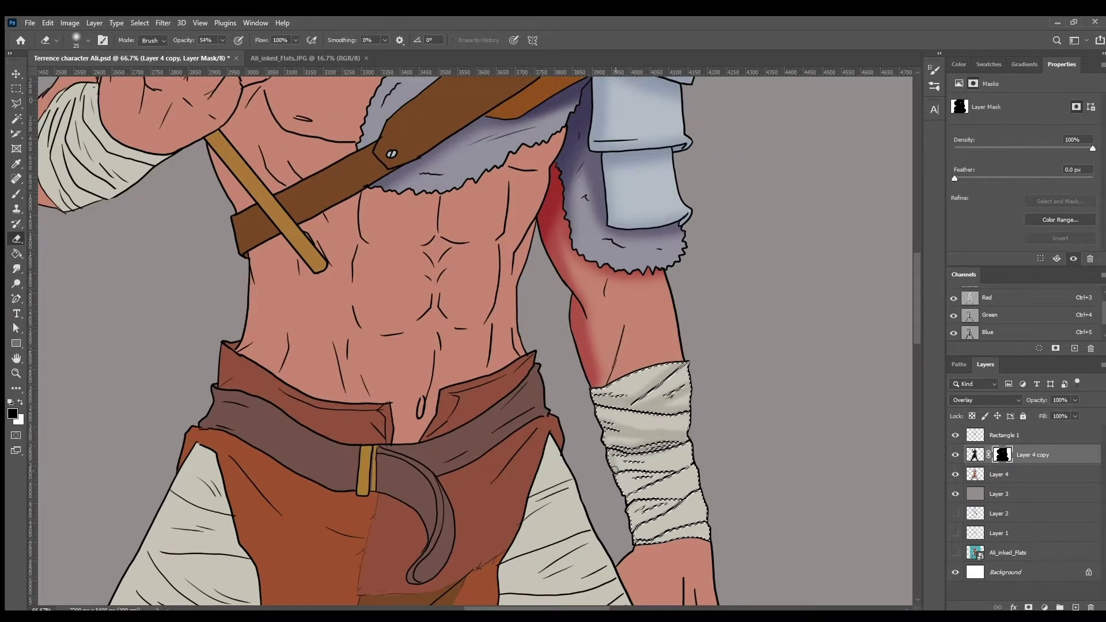
scroll(596, 499, down, 3)
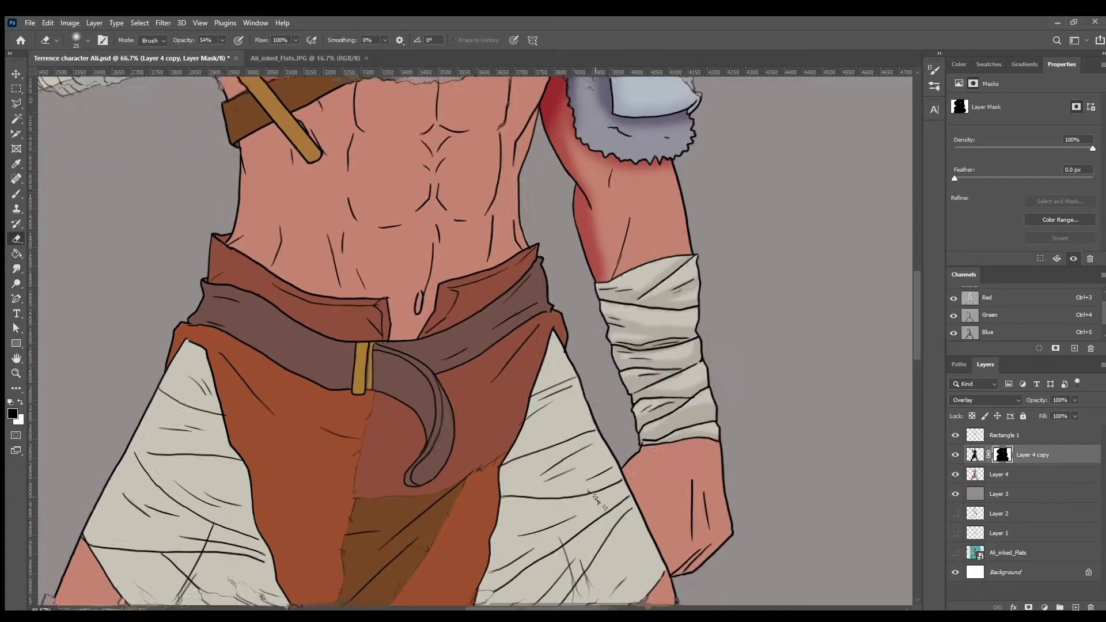
Shade the edges of the lowered hand on the Layer 4 copy mask with a size 45 eraser.
scroll(597, 498, down, 5)
scroll(845, 499, up, 5)
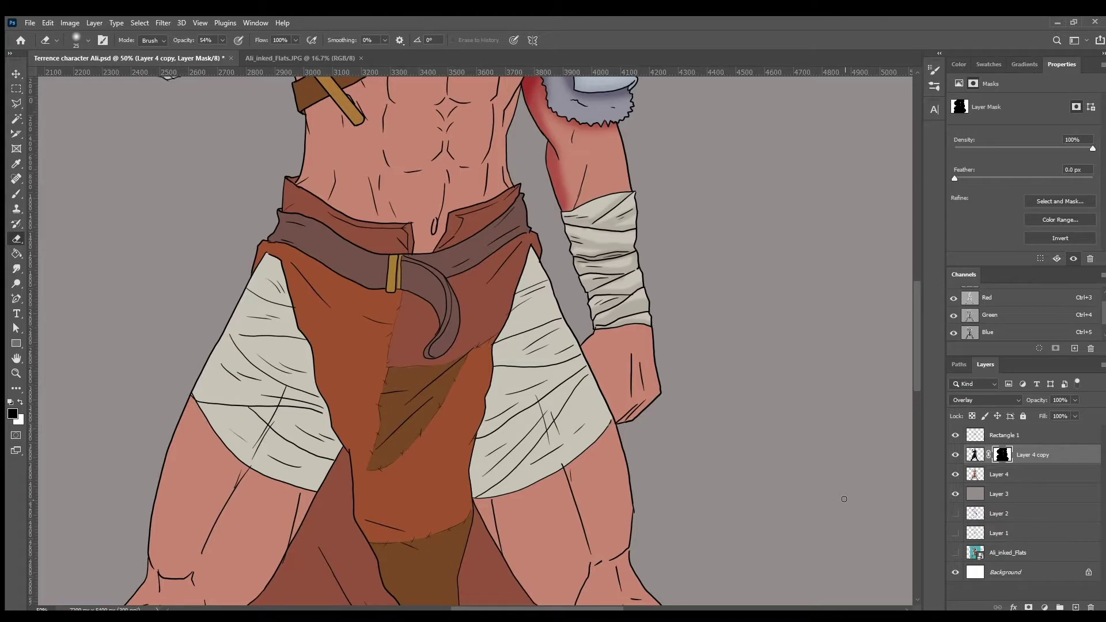
key(ctrl+plus)
key(bracketright)
key(bracketright)
key(bracketright)
key(bracketright)
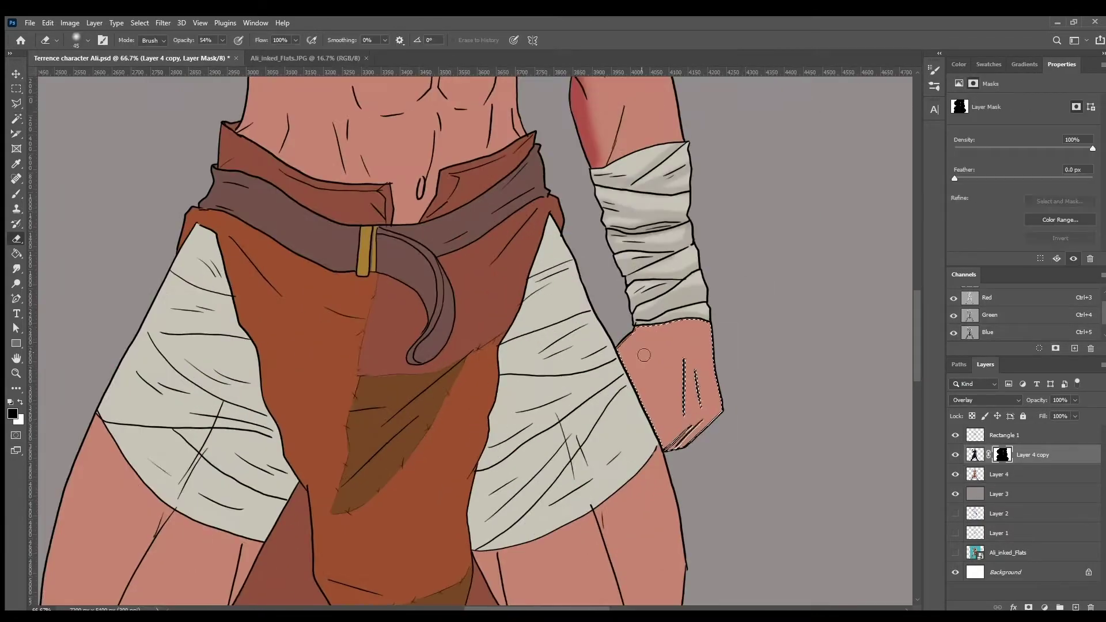
mouse_move(645, 355)
mouse_down()
mouse_move(694, 444)
mouse_move(686, 403)
mouse_move(700, 427)
mouse_up()
Deepen the lowered hand's shading and darken the skin just above the forearm bandage with a larger eraser.
key(ctrl+minus)
key(bracketright)
key(bracketright)
key(bracketright)
key(bracketright)
key(bracketright)
key(bracketright)
key(bracketright)
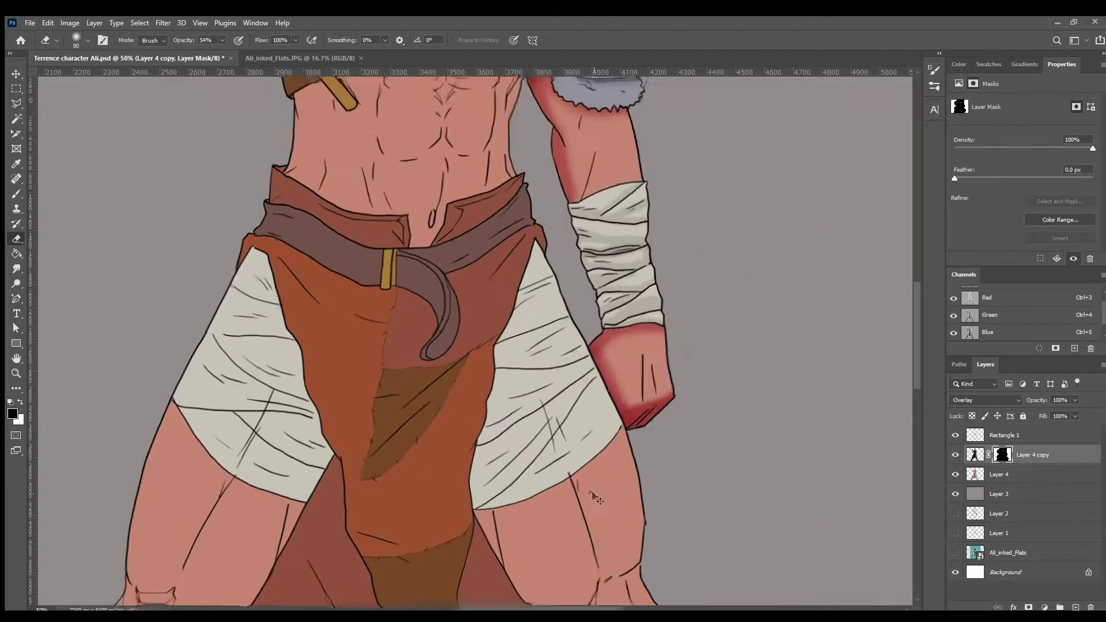
scroll(596, 499, up, 2)
scroll(596, 499, down, 2)
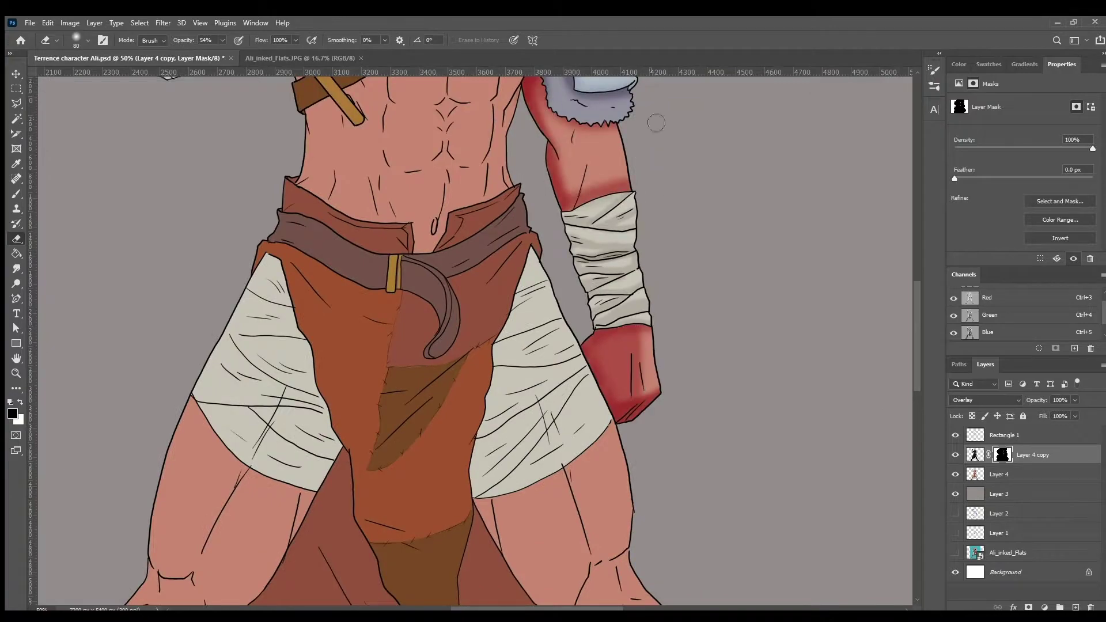
Shade the orange leather areas below and above the chest strap on the Layer 4 copy mask.
key(ctrl+minus)
key(ctrl+minus)
key(ctrl+minus)
key(ctrl+minus)
key(ctrl+plus)
key(ctrl+plus)
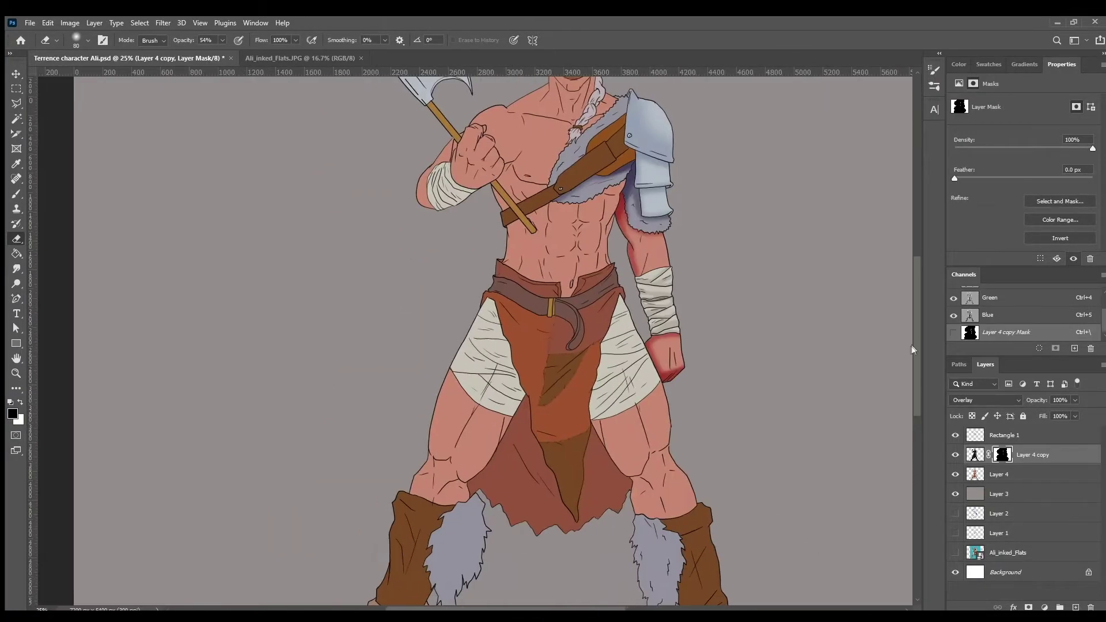
key(ctrl+plus)
scroll(916, 346, down, 5)
scroll(916, 347, up, 5)
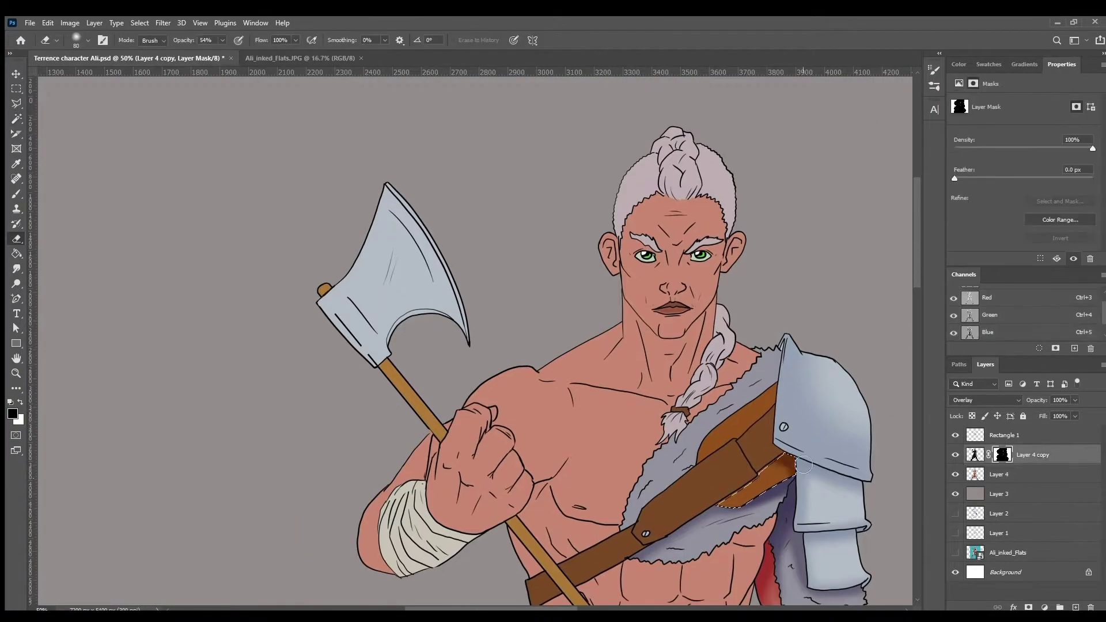
key(ctrl+plus)
key(alt+bracketleft)
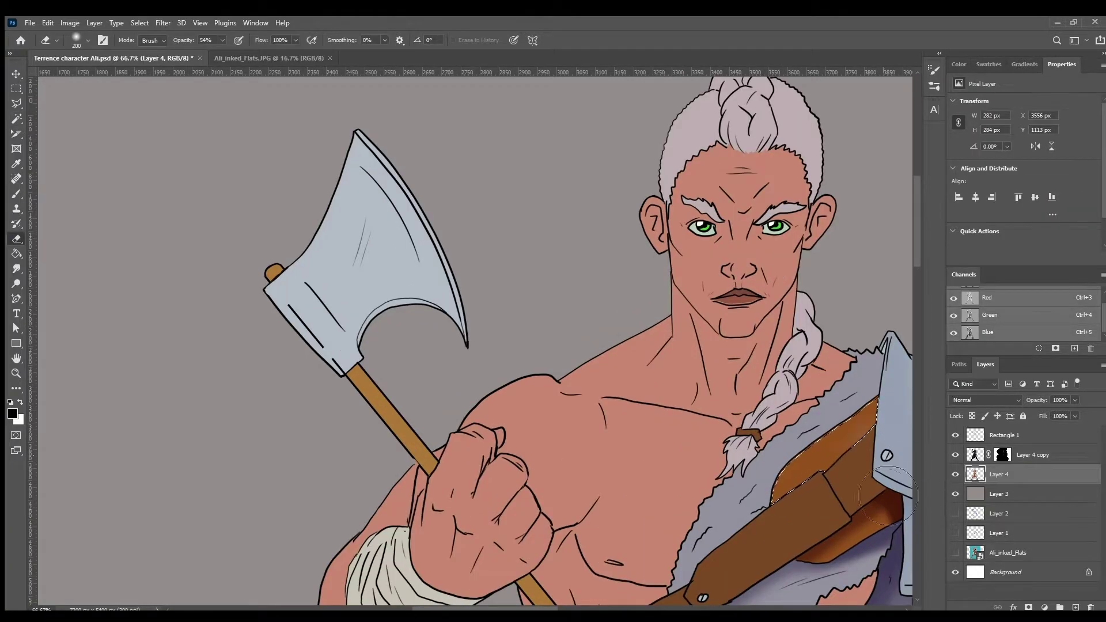
key(alt+bracketright)
Shade the chest strap's upper section beside the pauldron and its wide middle section with a size 300 eraser.
key(ctrl+minus)
key(alt+bracketleft)
key(alt+bracketright)
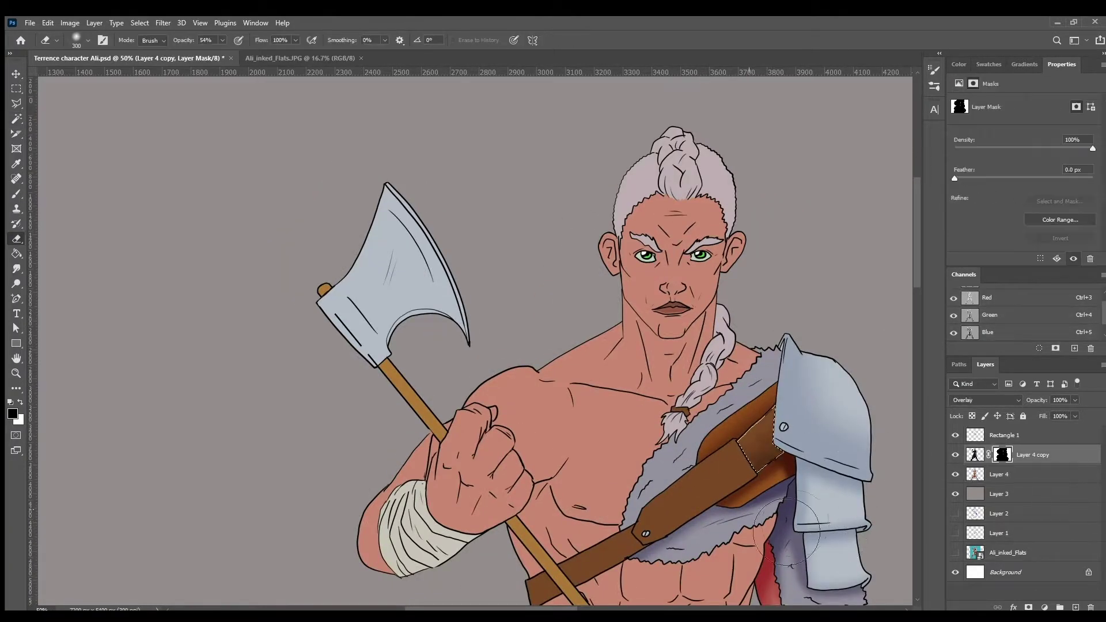
key(alt+bracketleft)
key(alt+bracketright)
key(alt+bracketleft)
key(alt+bracketright)
Shade the narrow lower part of the chest strap and its end beyond the axe handle.
scroll(642, 422, down, 5)
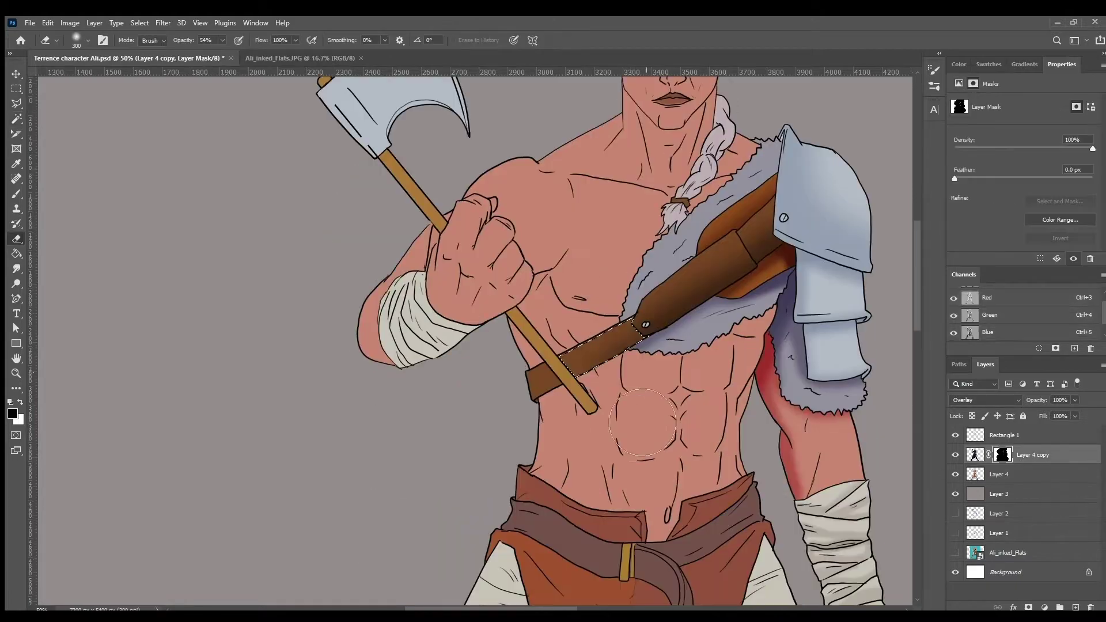
key(alt+bracketleft)
key(alt+bracketright)
scroll(748, 519, down, 5)
scroll(748, 519, up, 5)
key(ctrl+plus)
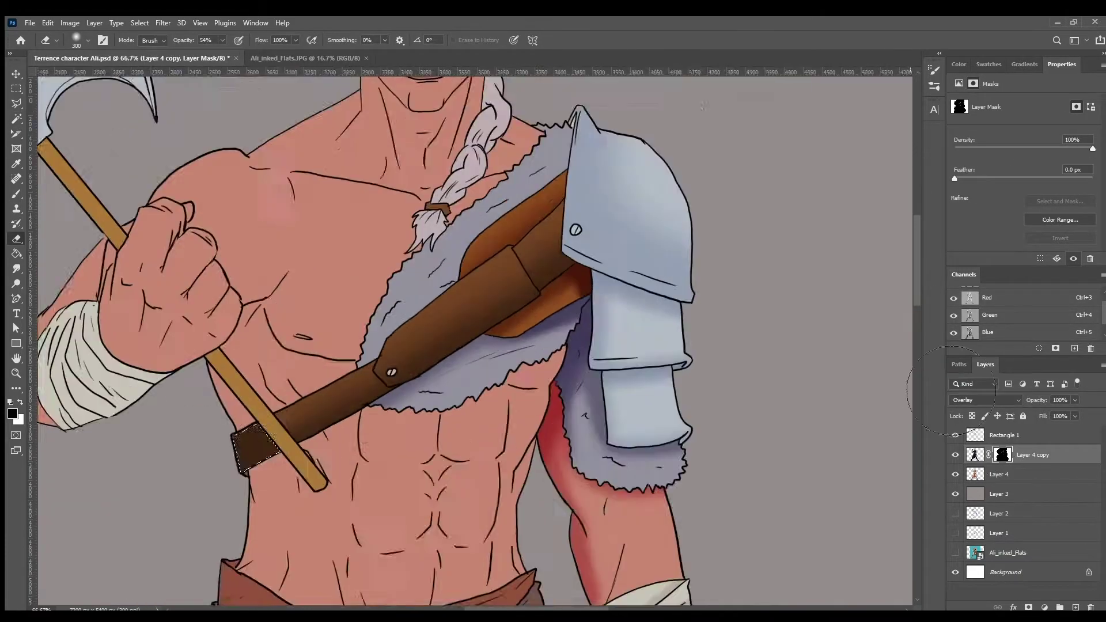
Shade the upper chest fur between the braid and the pauldron with a size 150 eraser.
scroll(582, 545, up, 5)
scroll(582, 545, left, 3)
key(bracketleft)
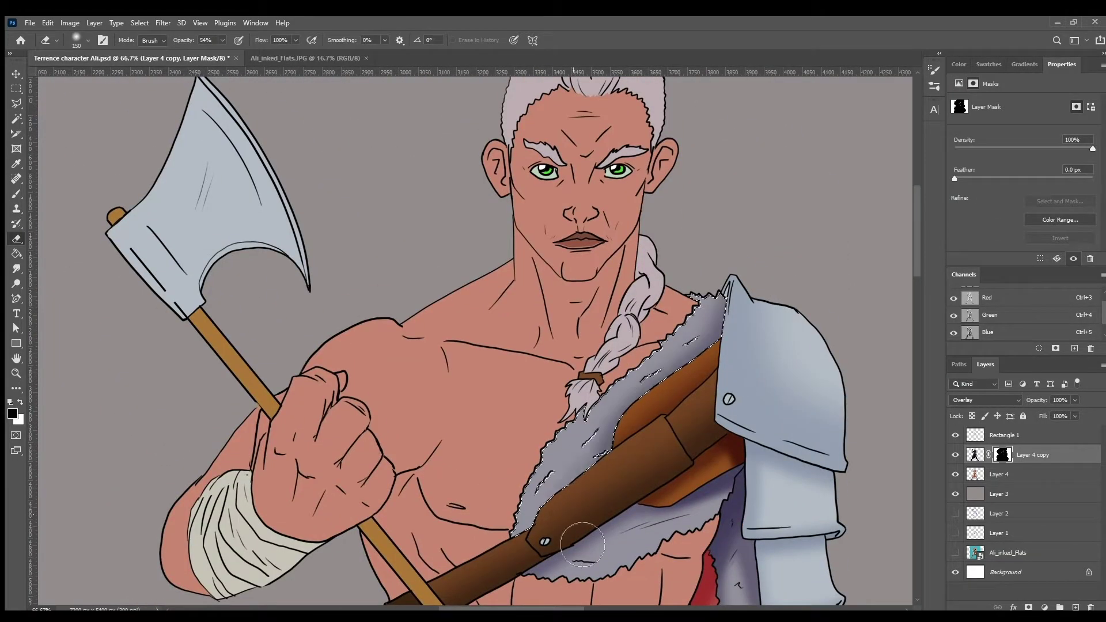
Shade the patch of shoulder skin between the braid and the fur, reducing the eraser from size 100 to 20.
key(alt+bracketleft)
key(alt+bracketright)
key(bracketleft)
drag(611, 380, 673, 304)
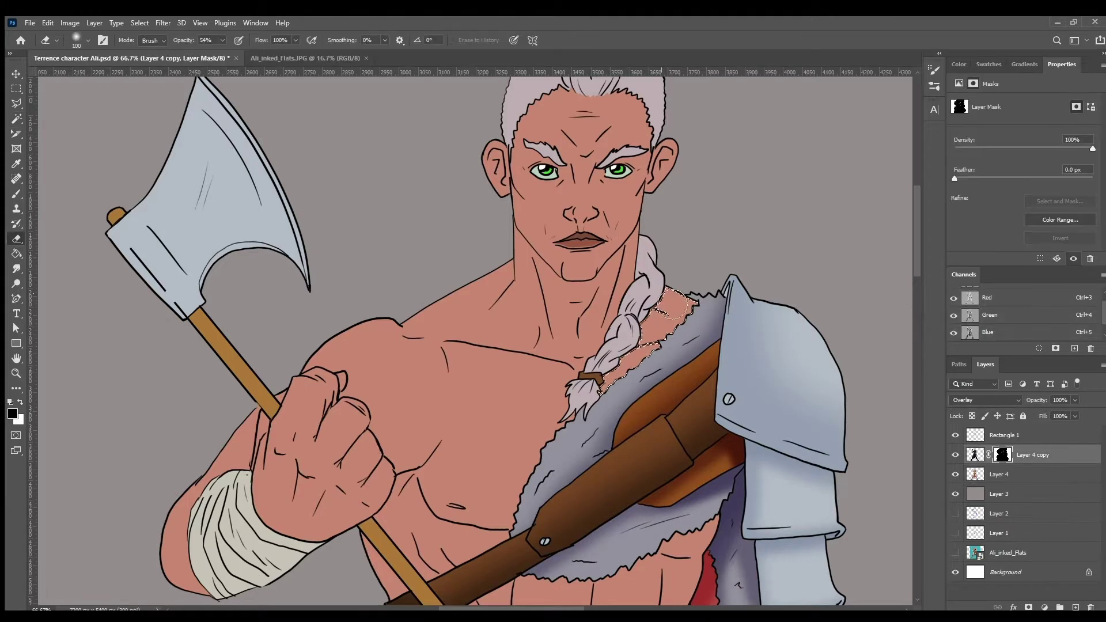
key(bracketleft)
key(bracketleft)
key(bracketleft)
key(bracketleft)
key(bracketleft)
key(bracketleft)
key(bracketleft)
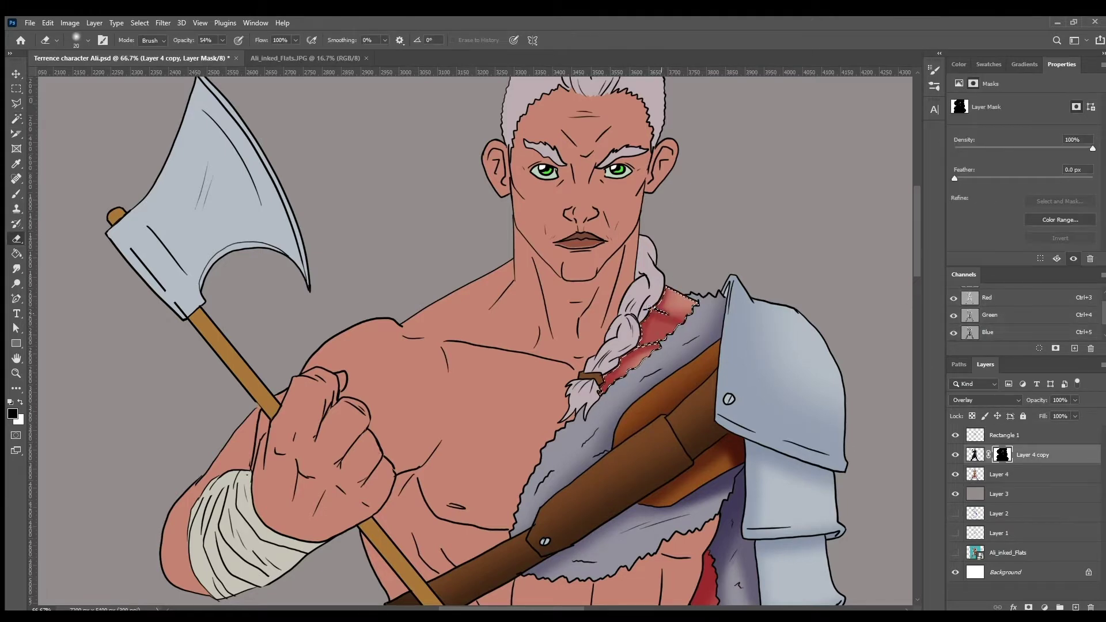
Shade the braid's strands above the hair tie and clear the selection.
key(ctrl+plus)
key(bracketright)
key(bracketright)
key(bracketright)
key(bracketright)
mouse_move(696, 327)
mouse_down()
mouse_move(719, 214)
mouse_move(718, 248)
mouse_move(748, 274)
mouse_move(727, 288)
mouse_move(713, 363)
mouse_move(680, 379)
mouse_move(706, 361)
mouse_move(763, 257)
mouse_move(727, 324)
mouse_up()
key(ctrl+d)
Select the loose hair tuft below the hair tie from Layer 4 and shade it on the Layer 4 copy mask.
key(w)
key(alt+bracketleft)
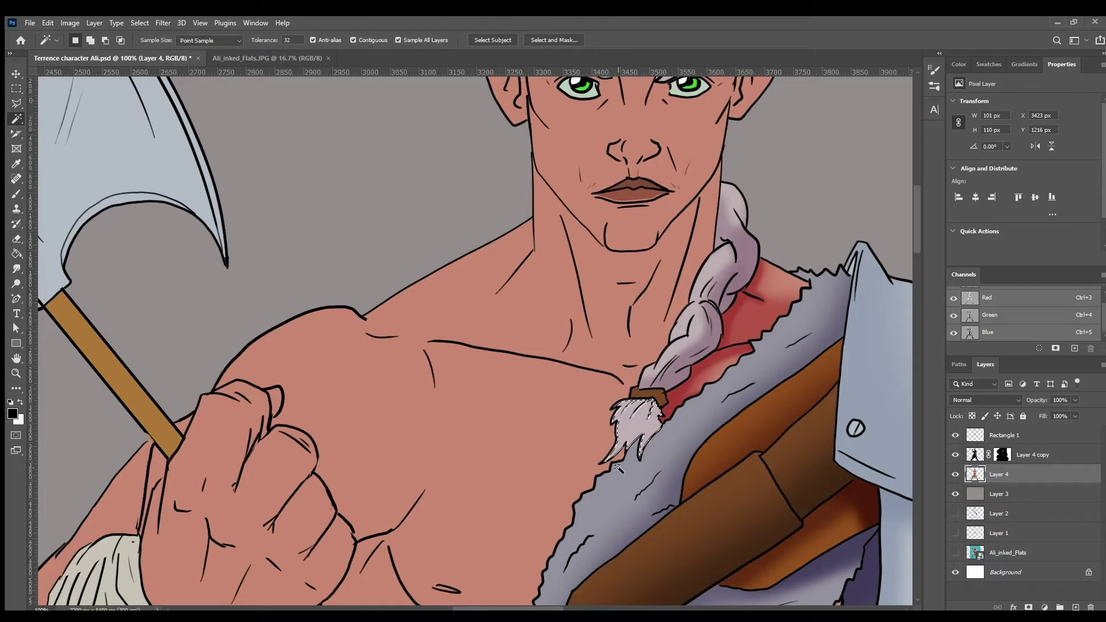
key(alt+bracketright)
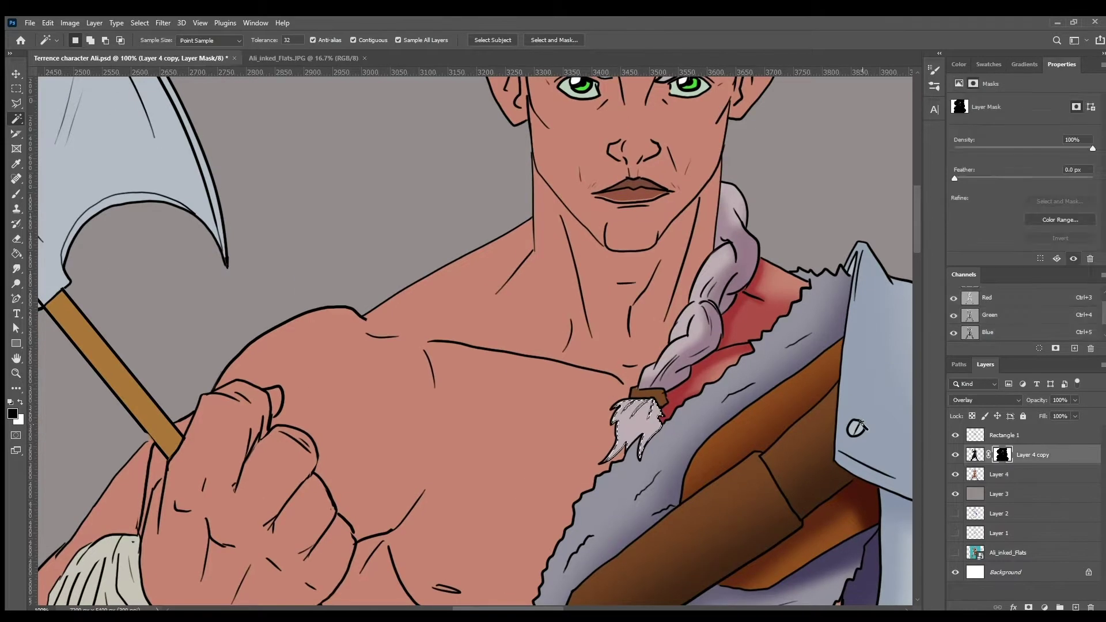
key(e)
Select the brown hair tie from Layer 4 and darken it on the Layer 4 copy mask.
key(w)
key(alt+bracketleft)
click(668, 403)
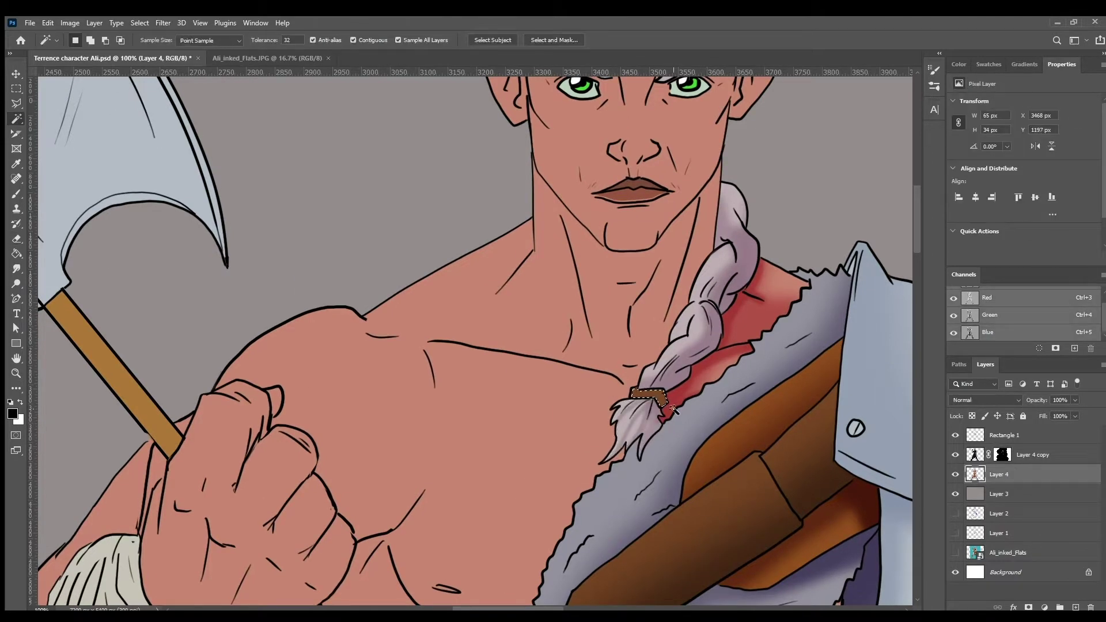
key(e)
key(alt+bracketright)
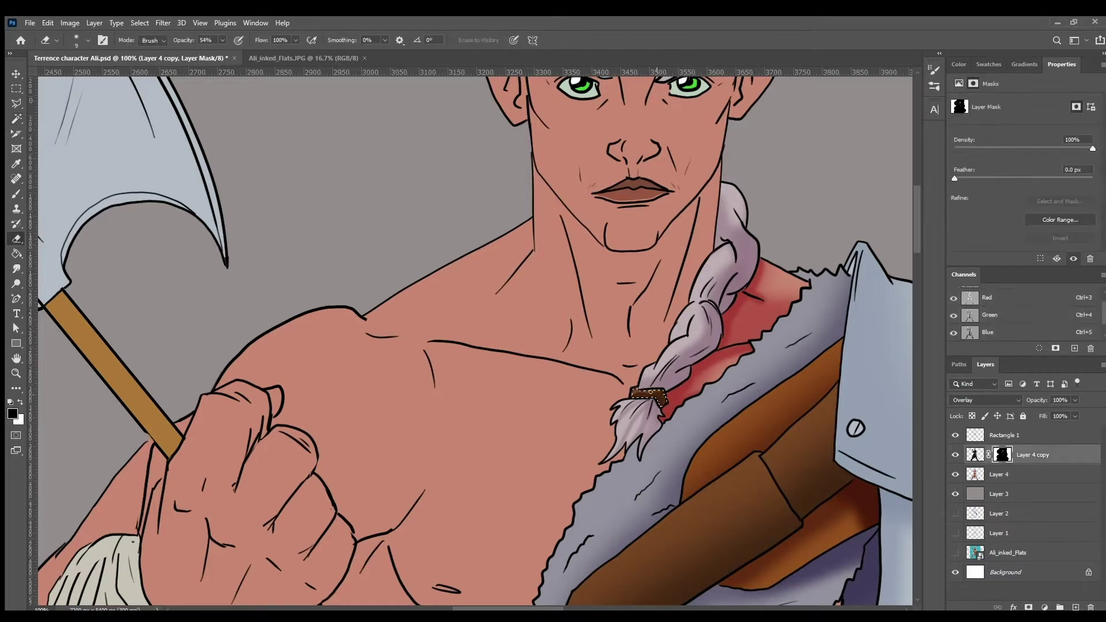
drag(657, 398, 654, 395)
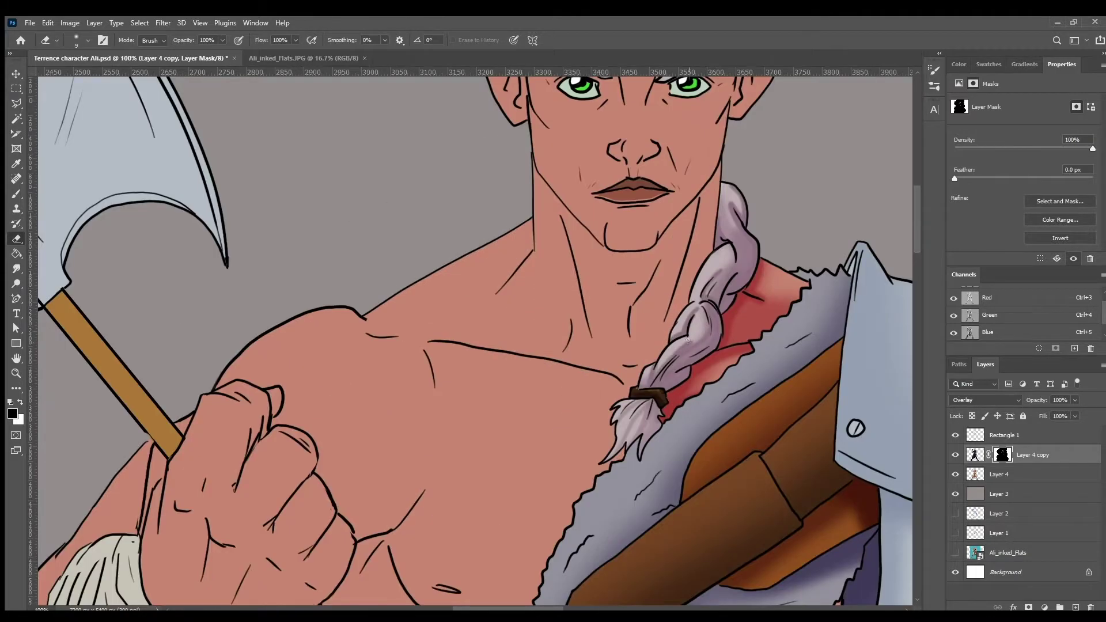
Add crisp dark shadows along the chest strap's seams and edges with a small eraser at 100% opacity.
scroll(687, 340, down, 5)
scroll(825, 470, up, 6)
scroll(826, 469, down, 3)
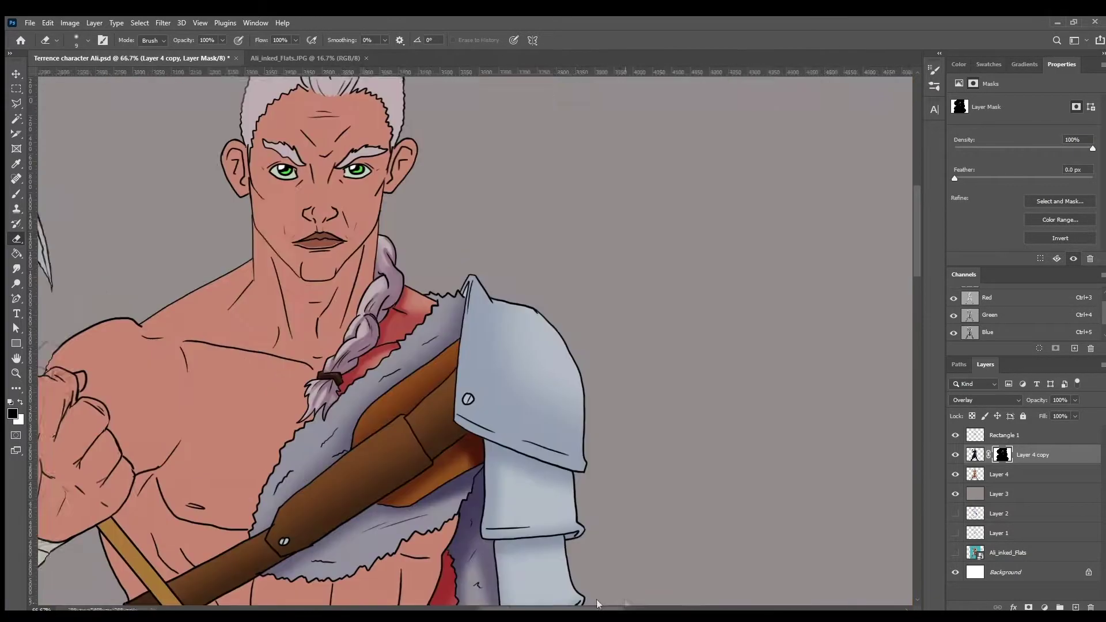
scroll(363, 539, up, 1)
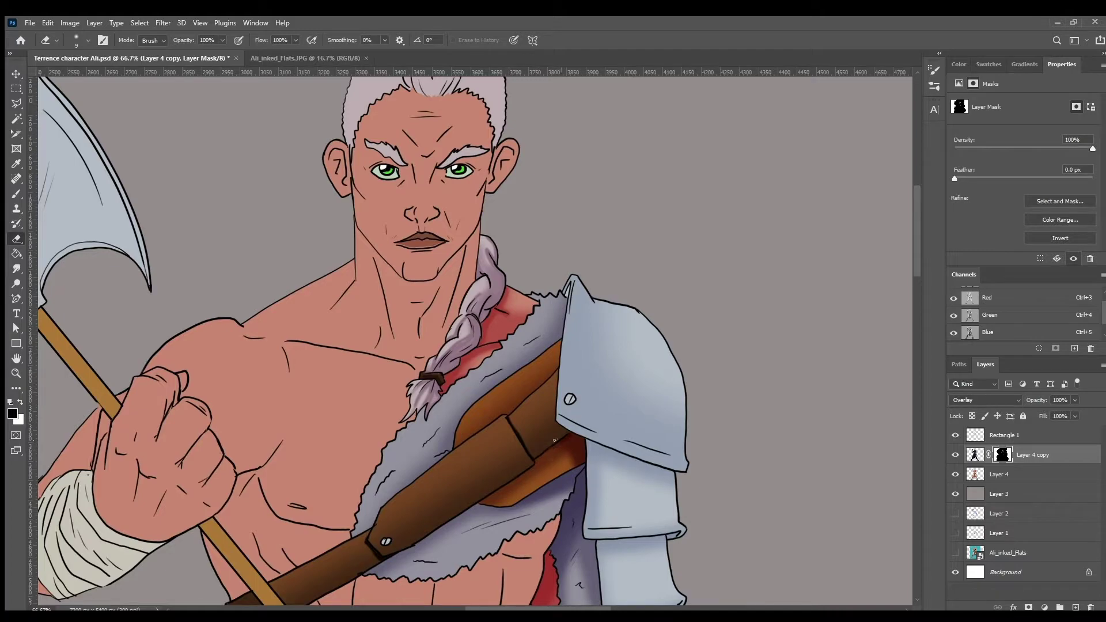
scroll(479, 391, up, 3)
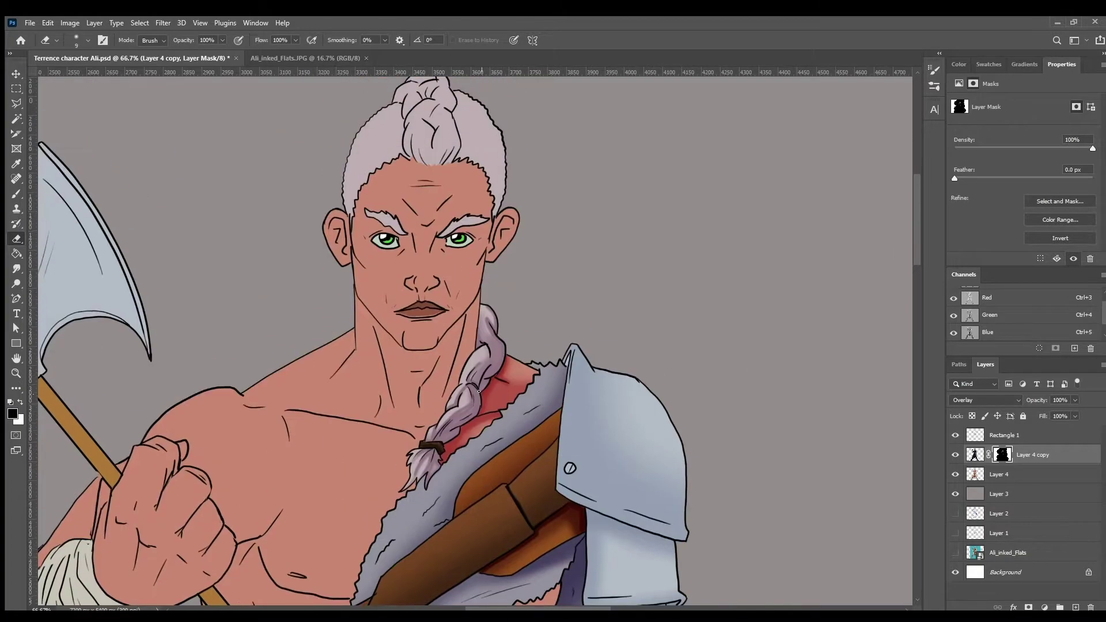
scroll(444, 450, down, 10)
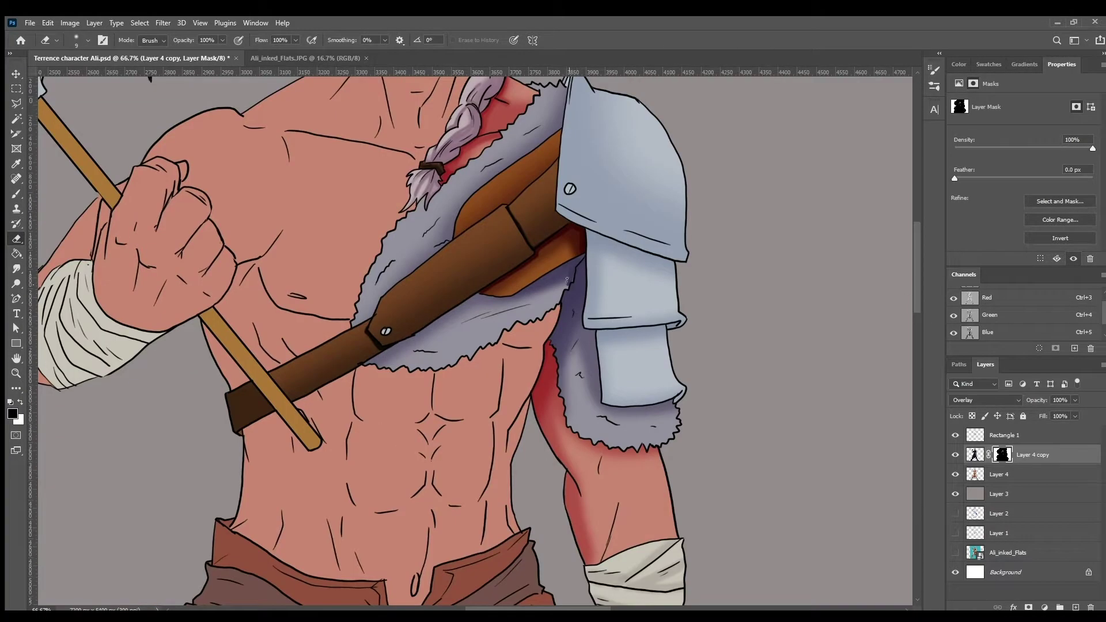
scroll(601, 239, up, 5)
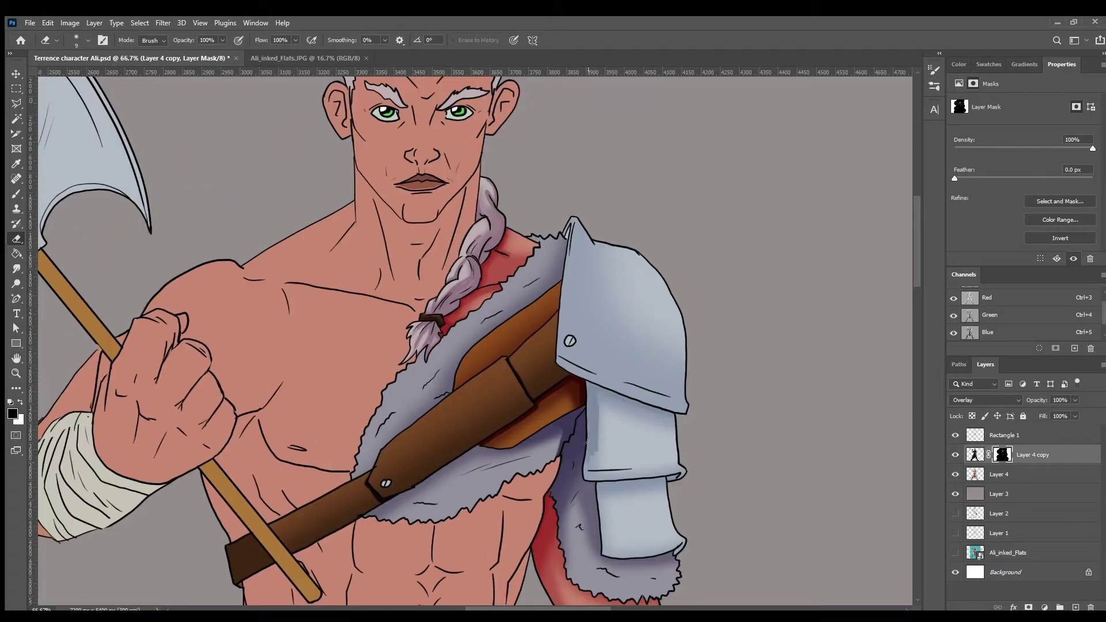
scroll(564, 232, down, 3)
scroll(634, 345, up, 5)
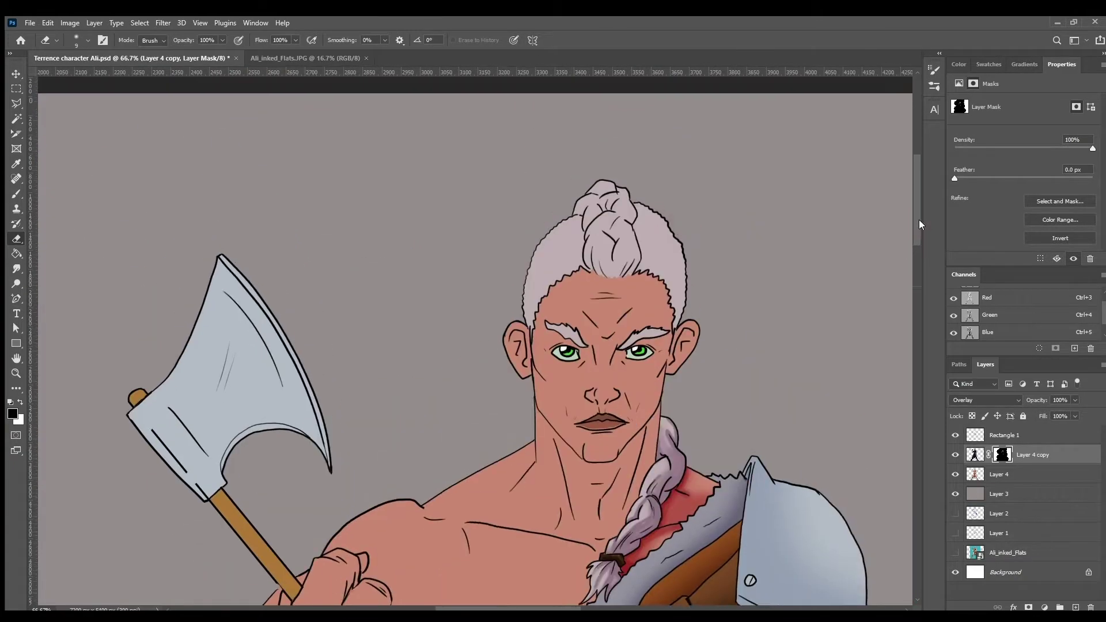
Select the face skin from Layer 4 and shade one ear and both jaw edges on the Layer 4 copy mask with a soft 15 px eraser at 47% opacity.
key(alt+bracketleft)
key(w)
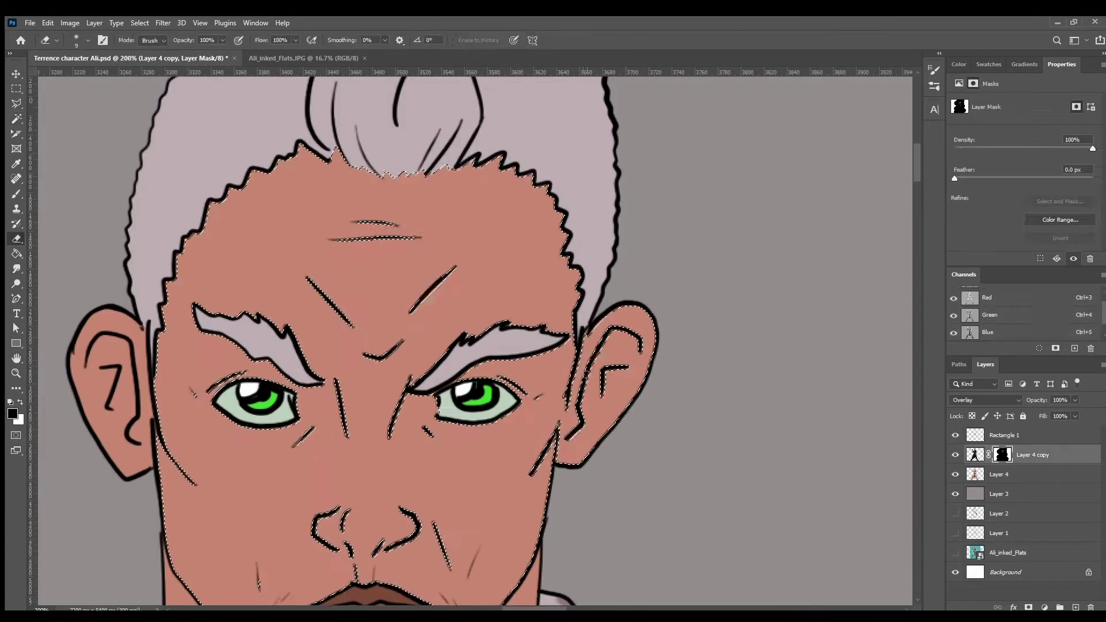
drag(614, 361, 595, 407)
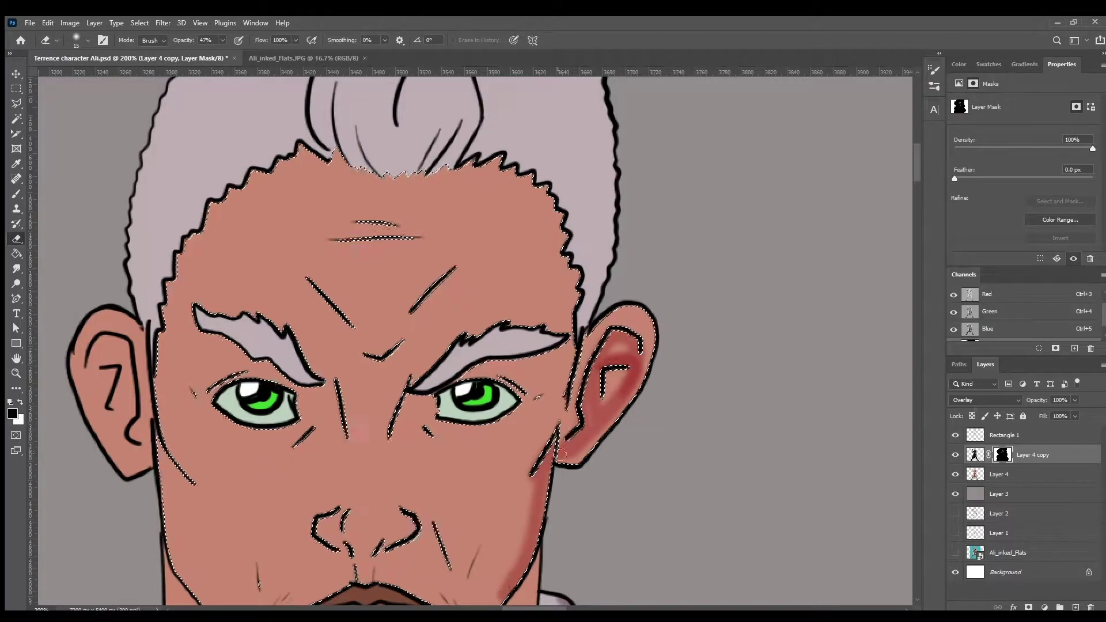
key(ctrl+minus)
mouse_move(353, 490)
mouse_down()
mouse_move(330, 452)
mouse_move(415, 528)
mouse_up()
key(ctrl+plus)
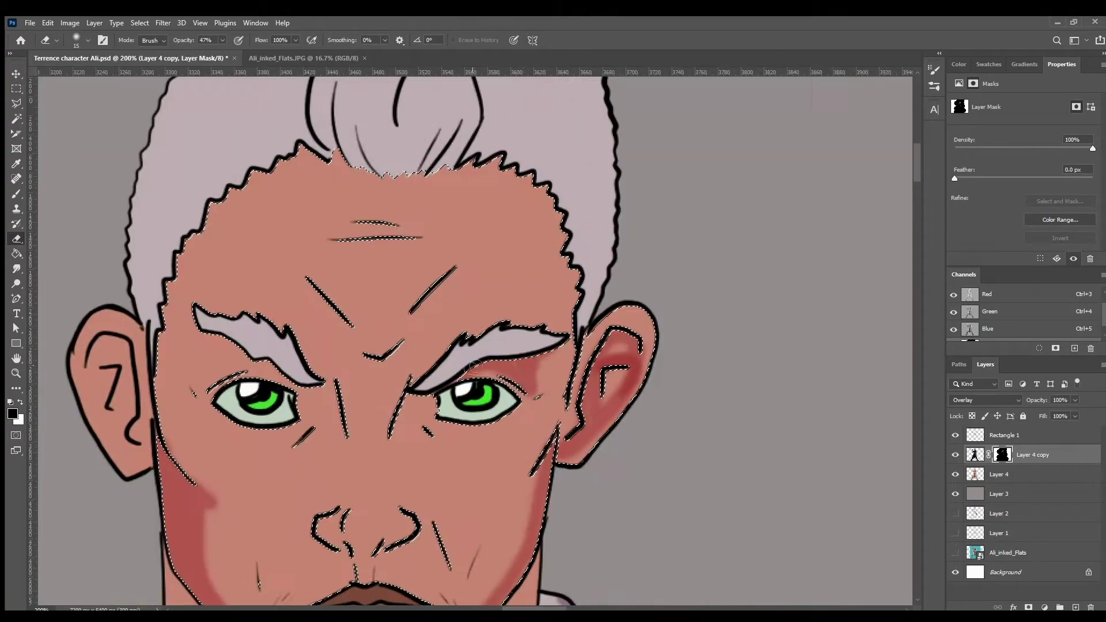
Shade the eye sockets, nose, forehead creases and chin on the Layer 4 copy mask.
mouse_move(473, 367)
mouse_down()
mouse_move(415, 403)
mouse_move(392, 449)
mouse_up()
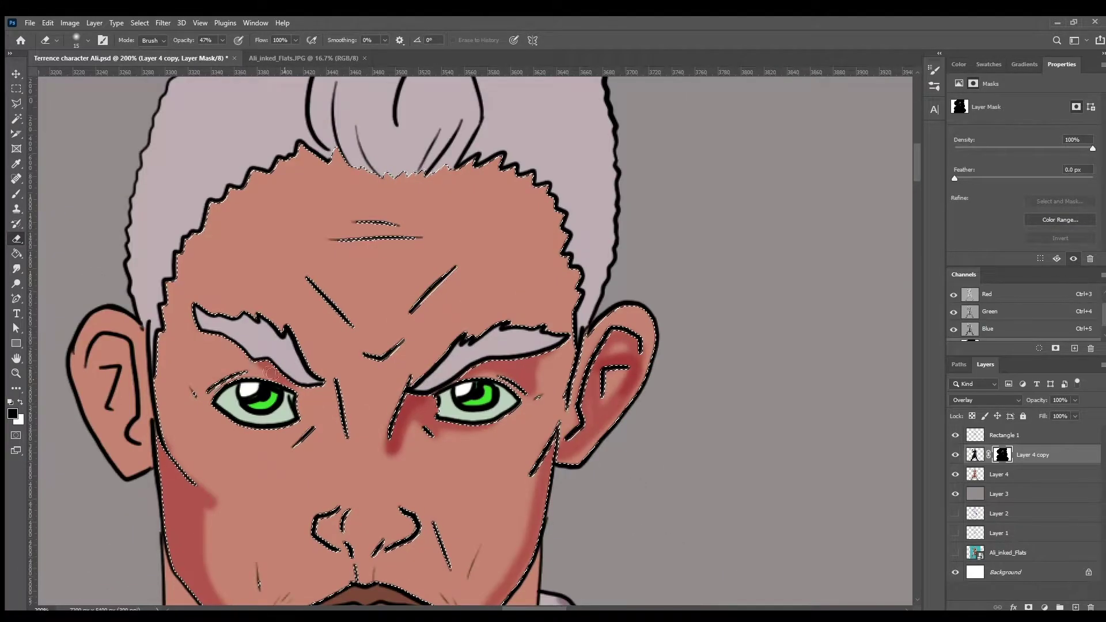
key(ctrl+minus)
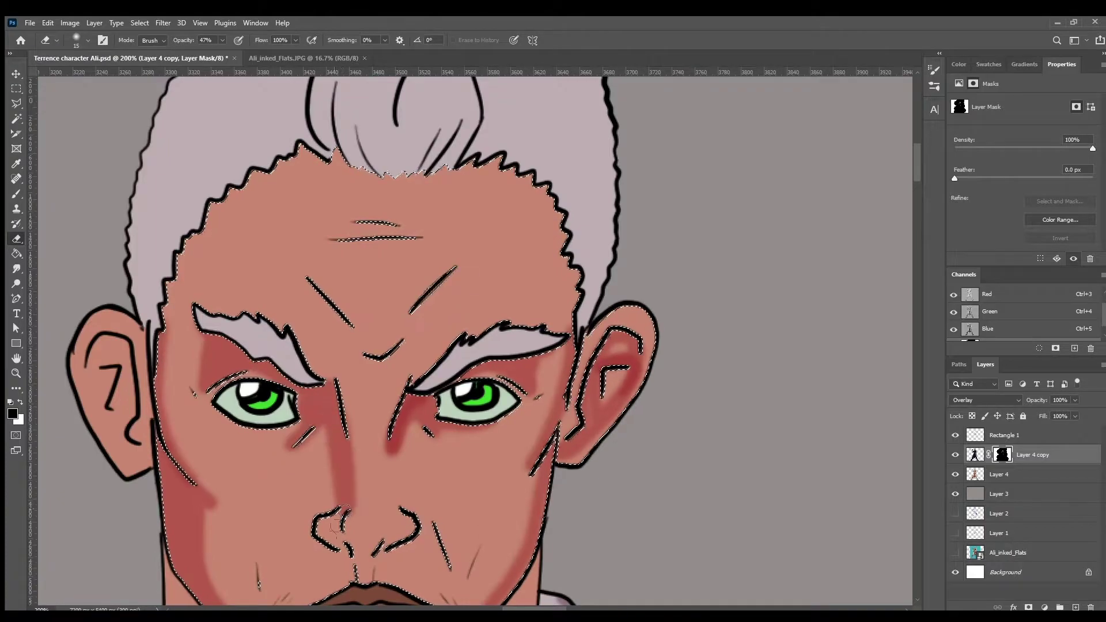
key(ctrl+plus)
drag(426, 311, 442, 335)
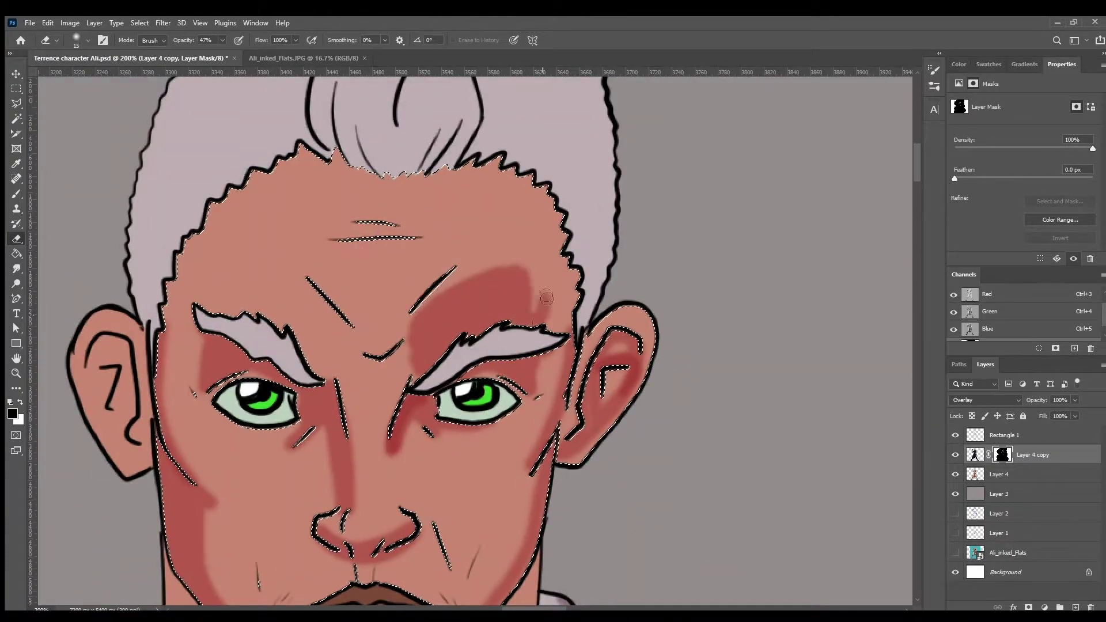
key(ctrl+minus)
key(ctrl+plus)
key(ctrl+minus)
key(ctrl+minus)
key(ctrl+minus)
key(ctrl+plus)
key(ctrl+plus)
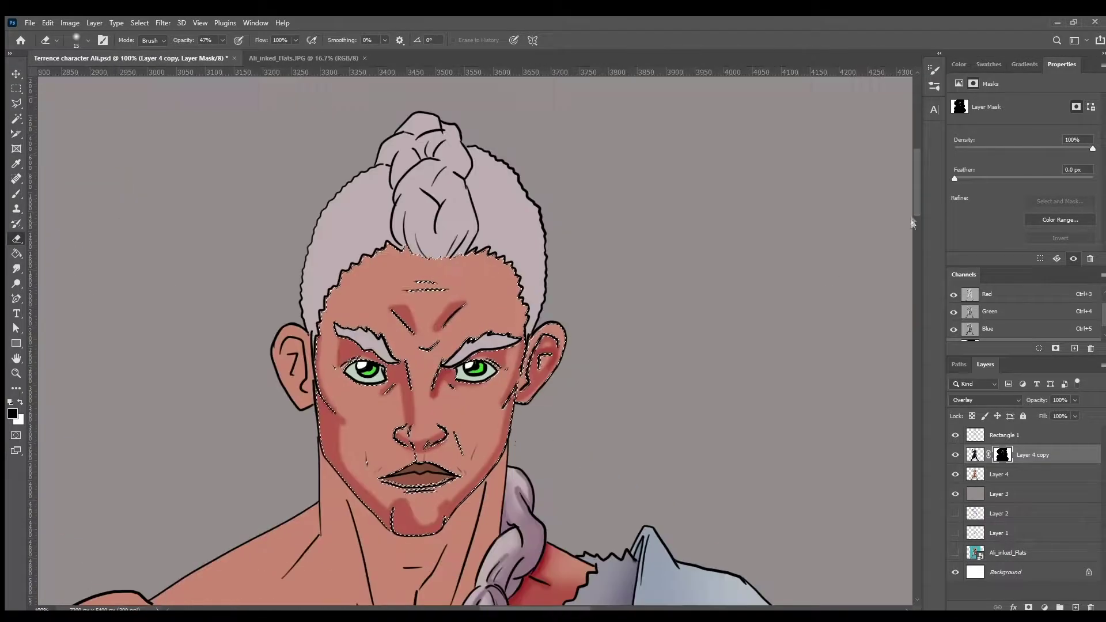
Soften the face shading by swapping the colours and sweeping over it with a 600 px soft eraser.
key(x)
key(bracketright)
key(bracketright)
key(bracketright)
key(bracketright)
key(bracketright)
key(bracketright)
key(bracketright)
key(bracketright)
key(bracketright)
key(bracketright)
drag(415, 398, 560, 509)
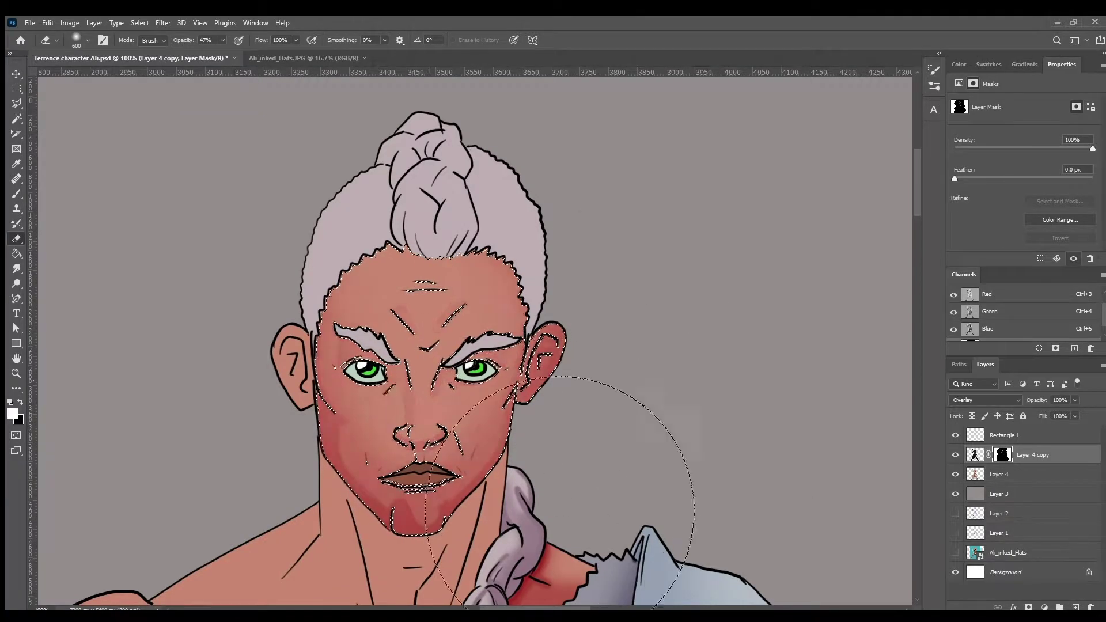
Select the ear on the axe side from Layer 4 and shade its inner folds on the Layer 4 copy mask with a small soft eraser.
key(ctrl+minus)
key(ctrl+plus)
key(bracketleft)
key(bracketleft)
key(bracketleft)
key(bracketleft)
key(bracketleft)
key(bracketleft)
key(bracketleft)
key(bracketleft)
key(bracketleft)
key(bracketleft)
key(bracketleft)
key(bracketleft)
key(bracketleft)
key(bracketleft)
key(bracketleft)
click(1003, 435)
click(976, 455)
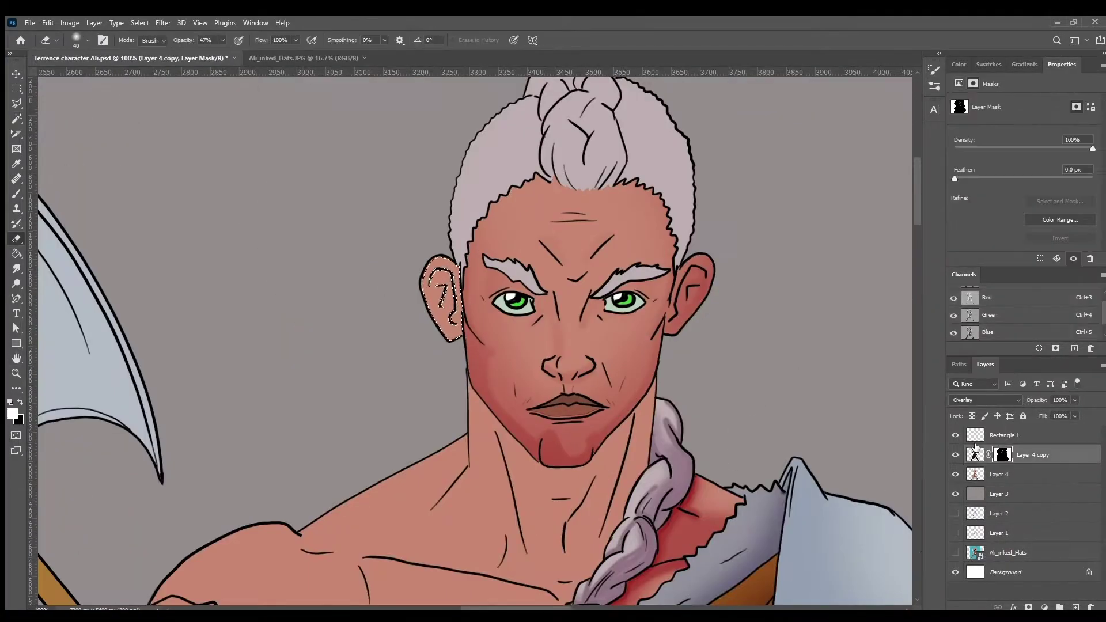
key(ctrl+plus)
key(bracketleft)
key(bracketleft)
key(x)
drag(389, 228, 423, 213)
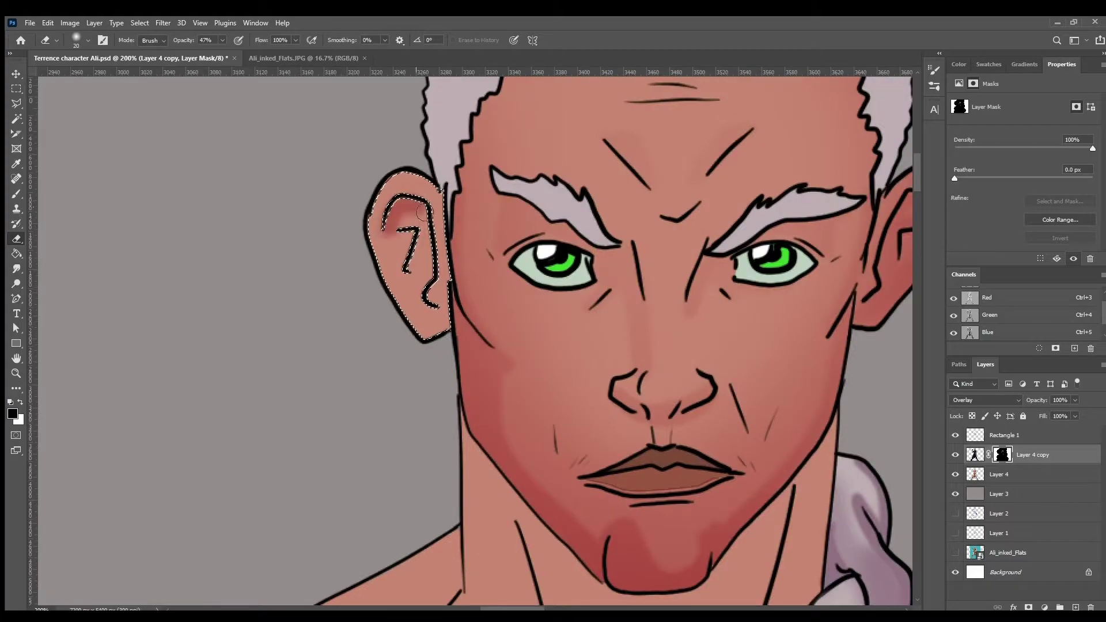
Undo the last ear stroke, blend the ear's shading with a larger soft eraser and clear the selection.
key(ctrl+z)
key(ctrl+minus)
key(ctrl+minus)
key(bracketright)
key(bracketright)
key(bracketright)
key(bracketright)
key(ctrl+minus)
key(ctrl+minus)
key(ctrl+minus)
key(ctrl+minus)
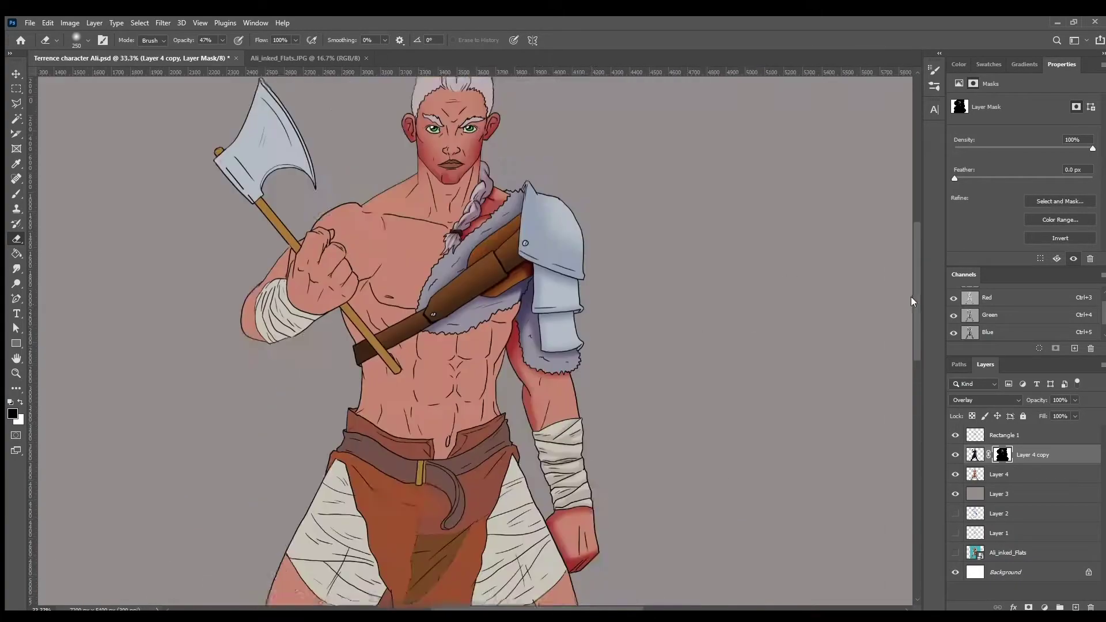
Select the neck and chest skin from Layer 4 and shade the neck, collarbones and shoulder slope on the mask with a 25 px eraser.
key(ctrl+plus)
key(ctrl+plus)
key(ctrl+plus)
key(ctrl+plus)
key(bracketleft)
key(bracketleft)
key(bracketleft)
key(bracketleft)
key(bracketleft)
key(bracketleft)
key(bracketleft)
key(bracketleft)
key(bracketleft)
key(bracketleft)
key(bracketleft)
key(bracketleft)
key(bracketleft)
key(bracketleft)
key(ctrl+minus)
key(ctrl+plus)
key(ctrl+plus)
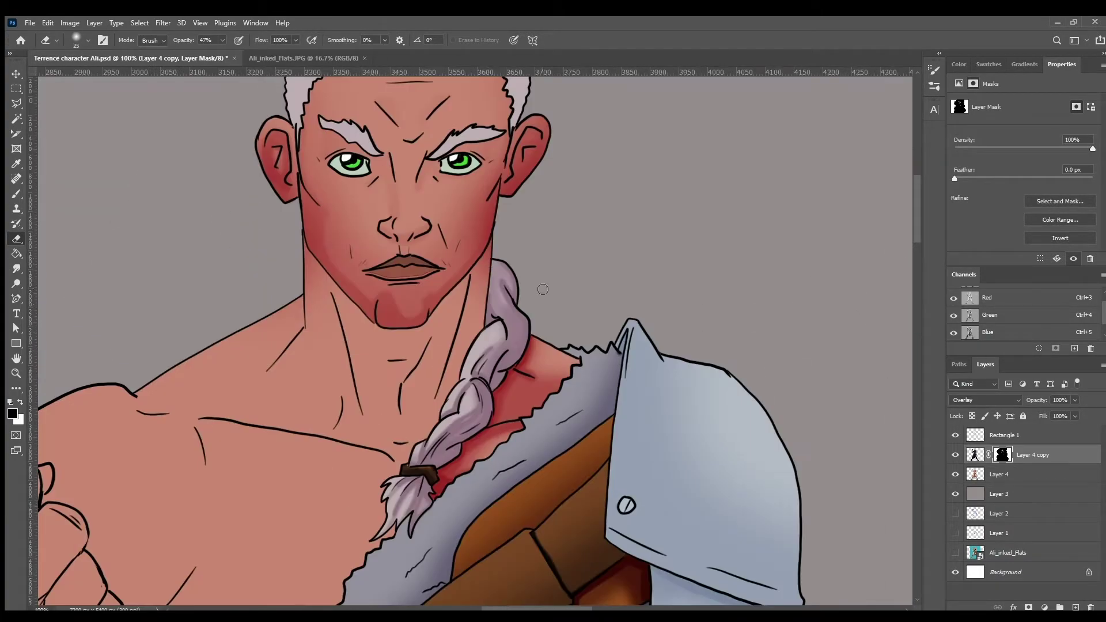
key(alt+bracketleft)
key(b)
key(alt+bracketright)
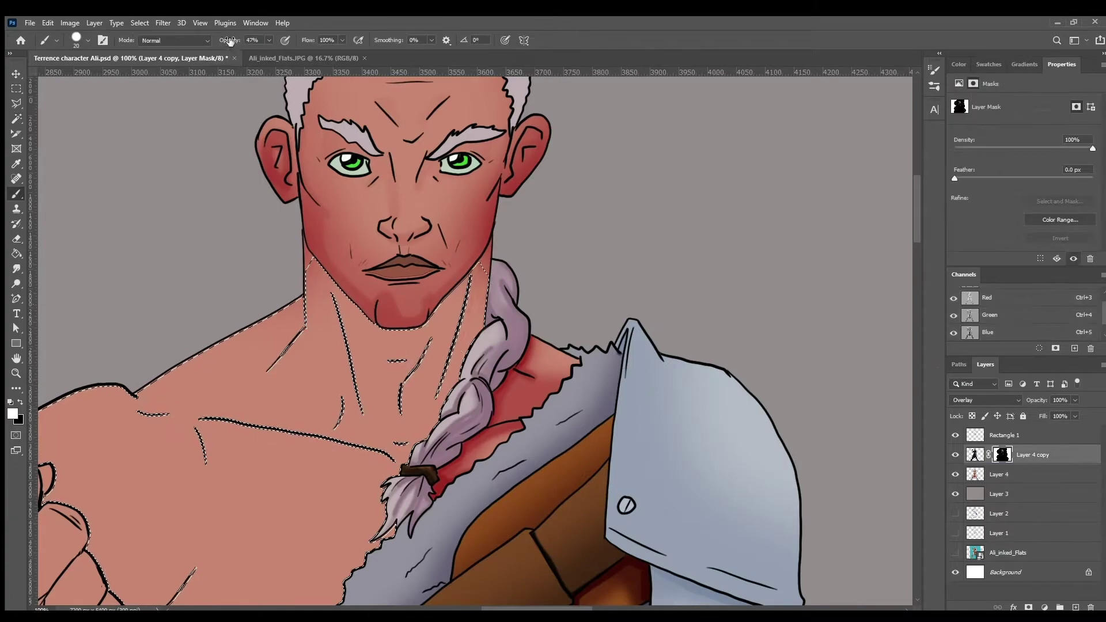
key(e)
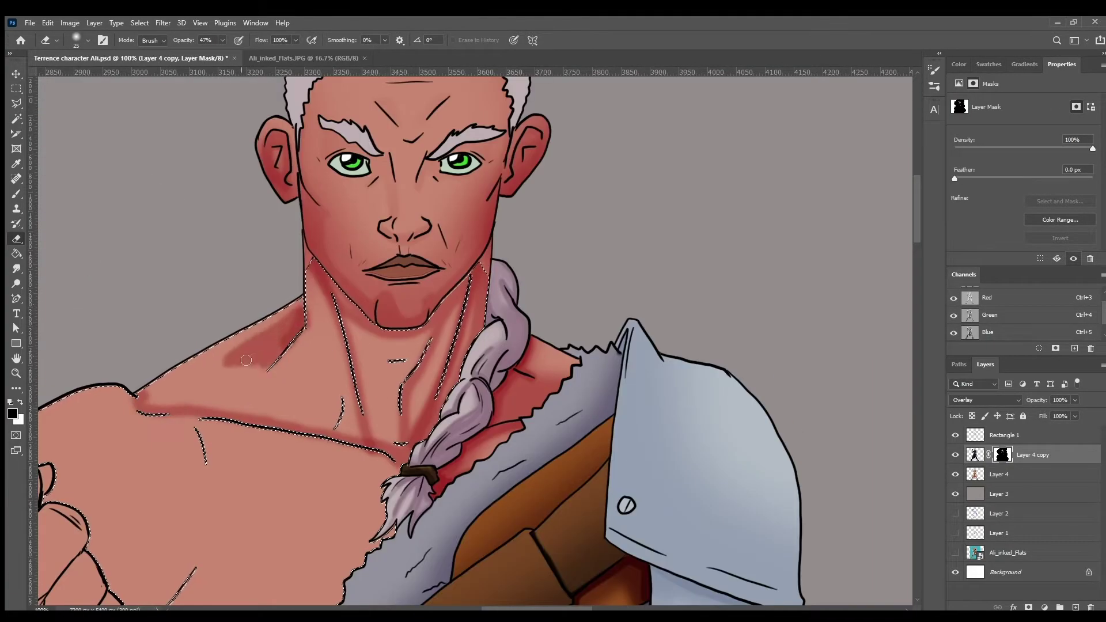
key(Delete)
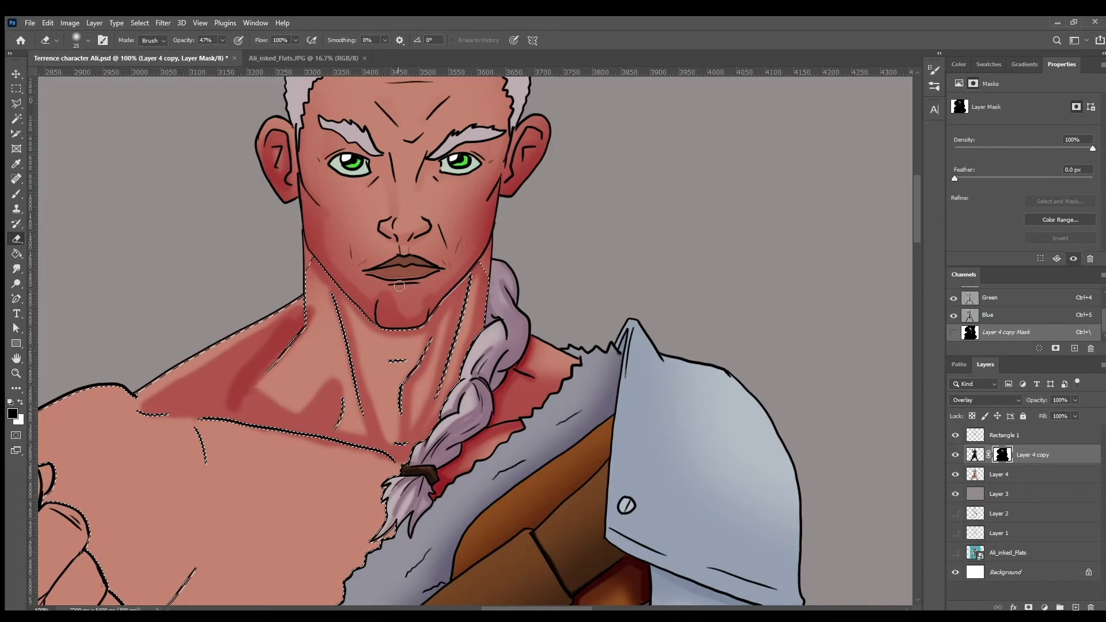
Blend the neck and collarbone shadows with the colours swapped and a soft eraser of about 200 px.
scroll(420, 407, down, 3)
key(bracketleft)
key(bracketleft)
key(bracketleft)
key(bracketleft)
key(bracketleft)
key(bracketleft)
key(bracketleft)
key(bracketleft)
scroll(449, 354, up, 3)
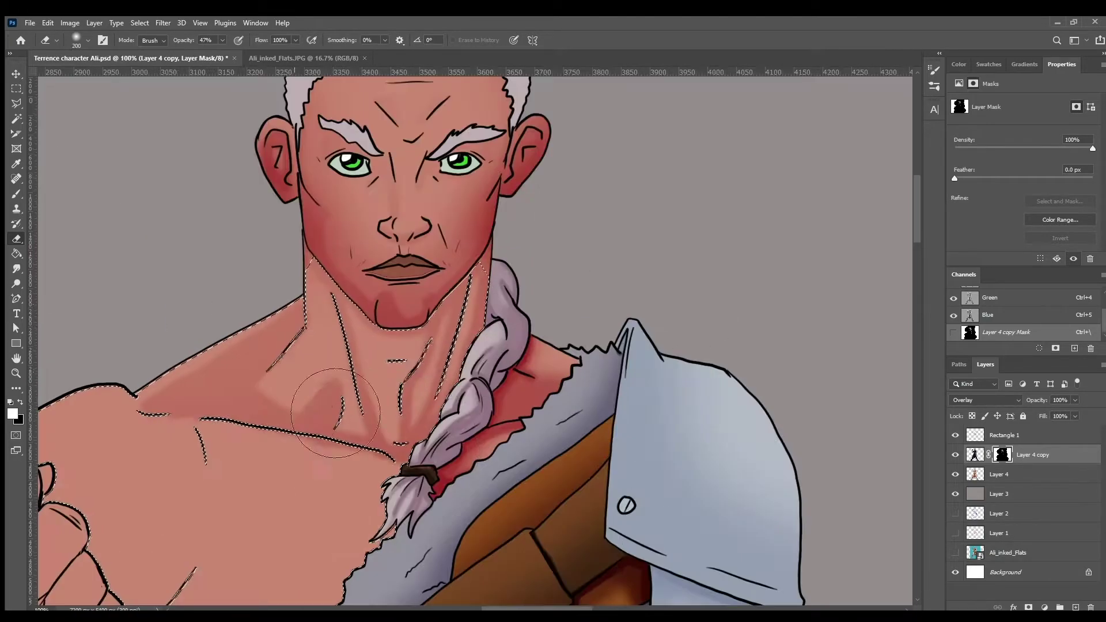
scroll(420, 415, down, 3)
scroll(315, 487, up, 2)
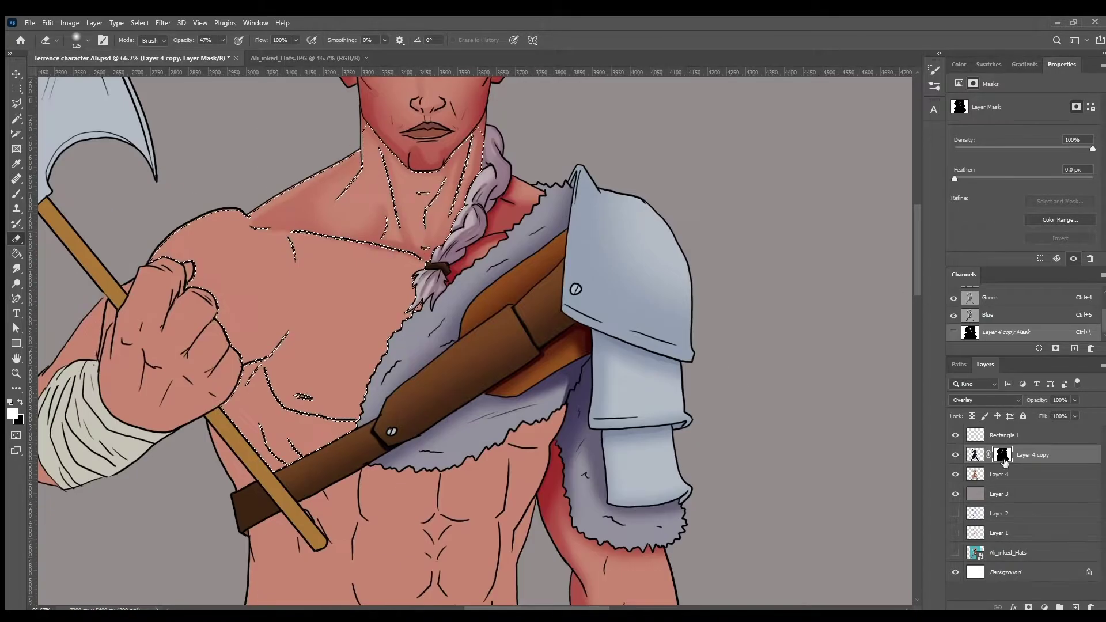
Block in a broad shadow from the armpit across the lower chest on the mask with a 125 px soft eraser.
mouse_move(254, 242)
mouse_down()
mouse_move(297, 271)
mouse_move(346, 409)
mouse_up()
key(ctrl+z)
key(bracketleft)
key(bracketleft)
key(bracketleft)
key(bracketleft)
key(bracketleft)
key(bracketleft)
key(bracketleft)
key(bracketleft)
scroll(438, 202, down, 2)
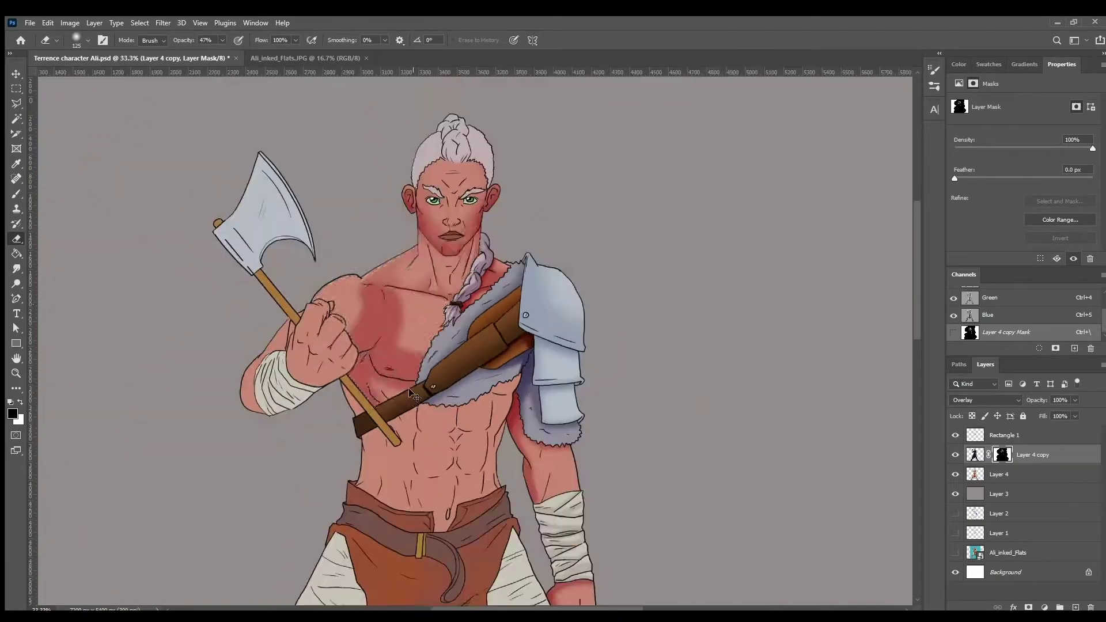
scroll(485, 265, up, 2)
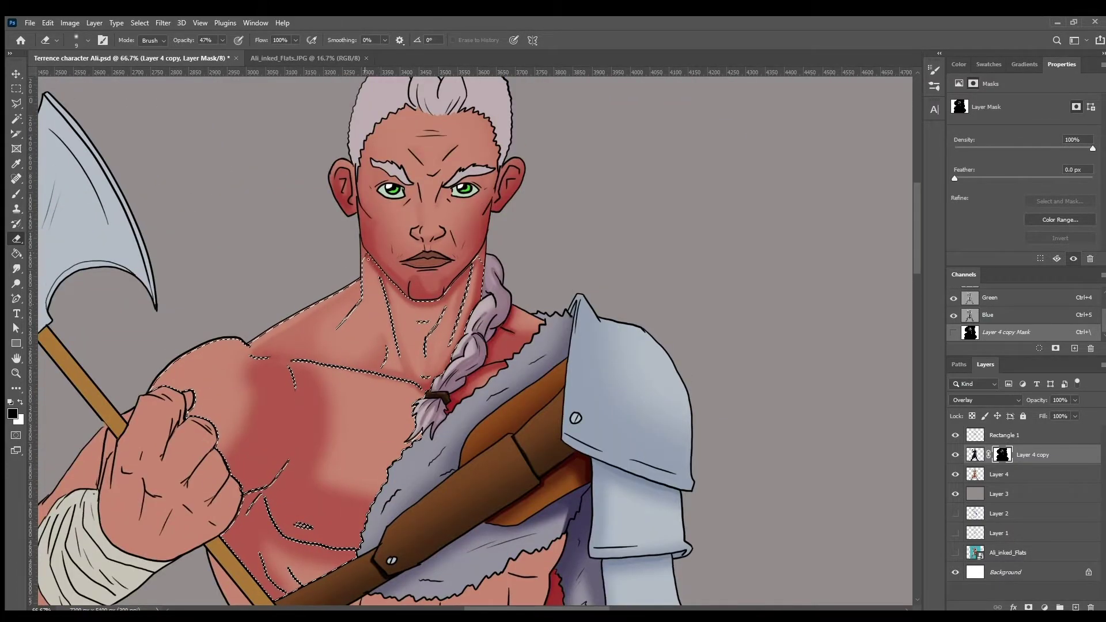
Soften the chest shadow with a much larger eraser in the swapped colour and clear the selection.
key(bracketright)
key(bracketright)
key(bracketright)
key(bracketright)
key(bracketright)
key(bracketright)
key(bracketright)
key(bracketright)
key(bracketright)
key(bracketright)
key(bracketright)
key(bracketright)
key(bracketright)
key(bracketright)
mouse_move(311, 420)
mouse_down()
mouse_move(277, 501)
mouse_move(260, 426)
mouse_move(248, 421)
mouse_up()
mouse_move(268, 536)
mouse_down()
mouse_move(254, 553)
mouse_move(277, 519)
mouse_move(300, 530)
mouse_up()
key(x)
key(bracketleft)
key(bracketleft)
key(bracketleft)
key(bracketleft)
key(bracketleft)
key(bracketleft)
key(bracketleft)
key(bracketleft)
key(ctrl+minus)
key(ctrl+d)
Deepen the cast shadows under the jaw and down the neck beside the braid on the Layer 4 copy mask.
key(bracketleft)
key(bracketleft)
key(bracketleft)
key(bracketleft)
scroll(327, 433, down, 2)
scroll(484, 249, up, 3)
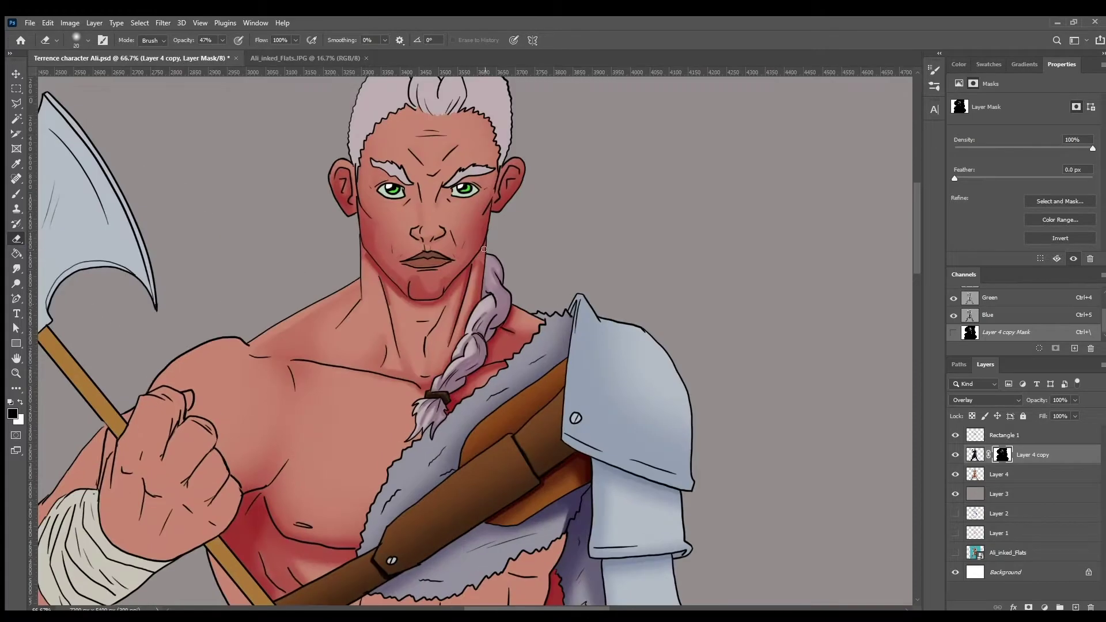
scroll(480, 256, up, 1)
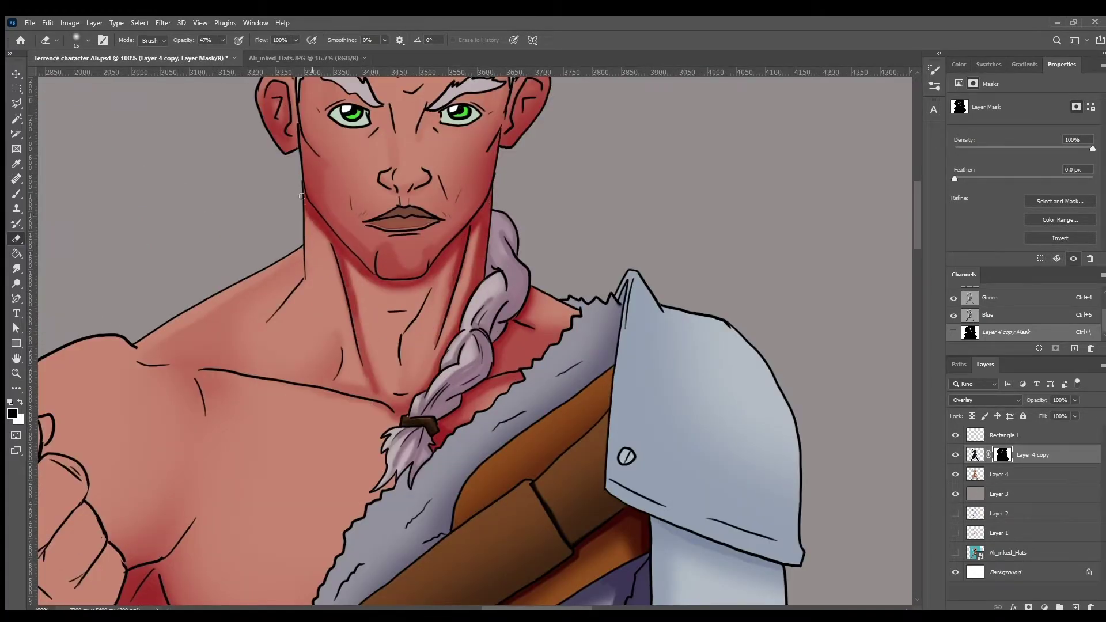
scroll(419, 389, down, 4)
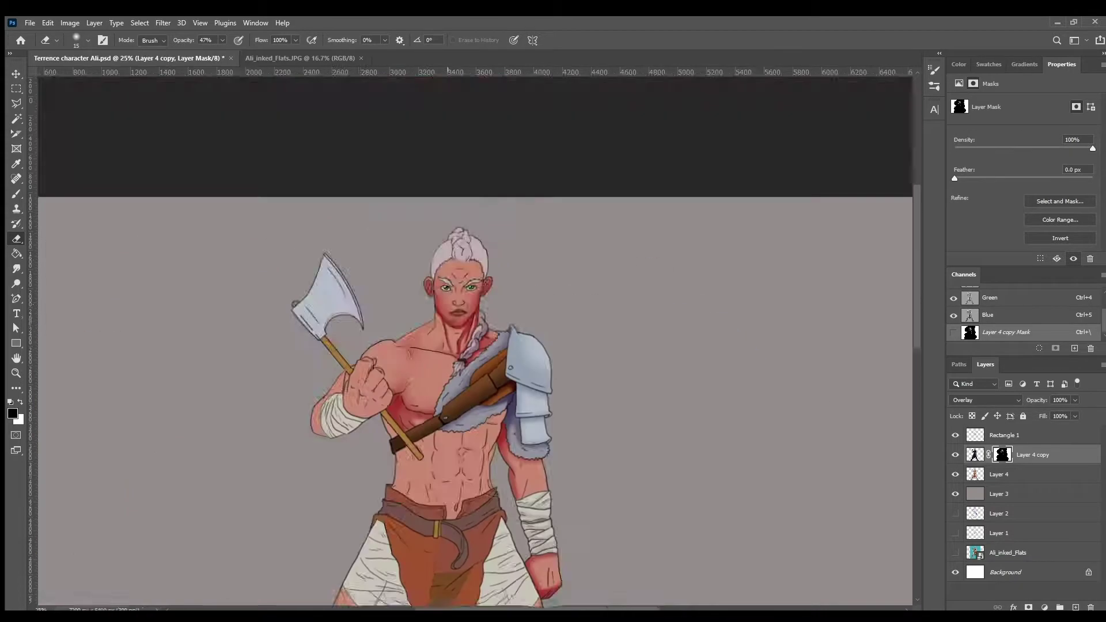
scroll(430, 353, up, 3)
scroll(442, 352, down, 3)
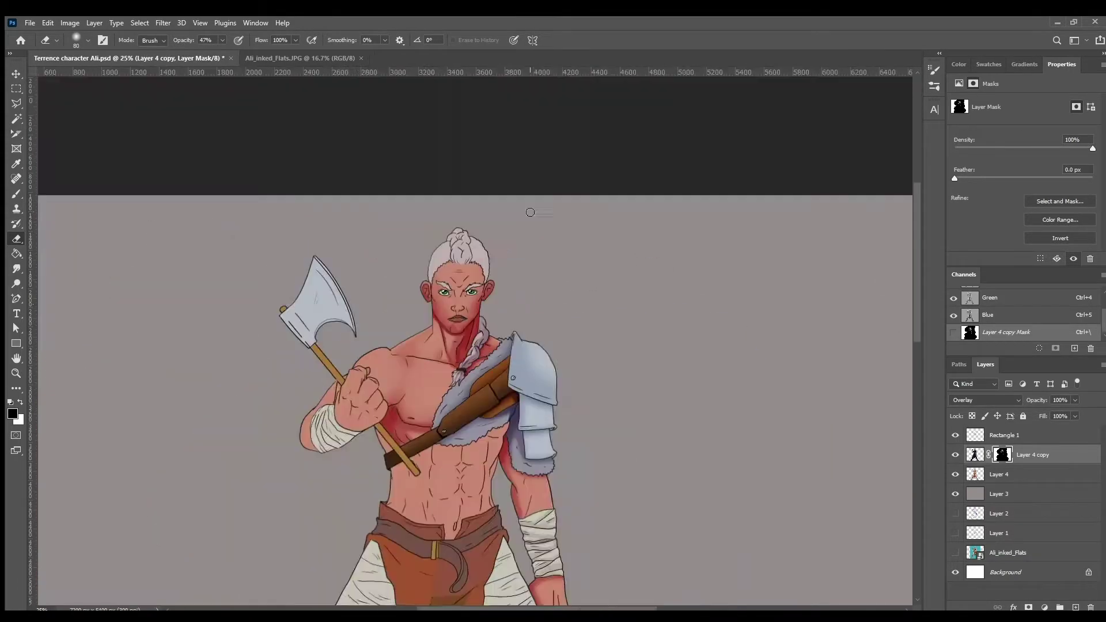
scroll(835, 345, up, 2)
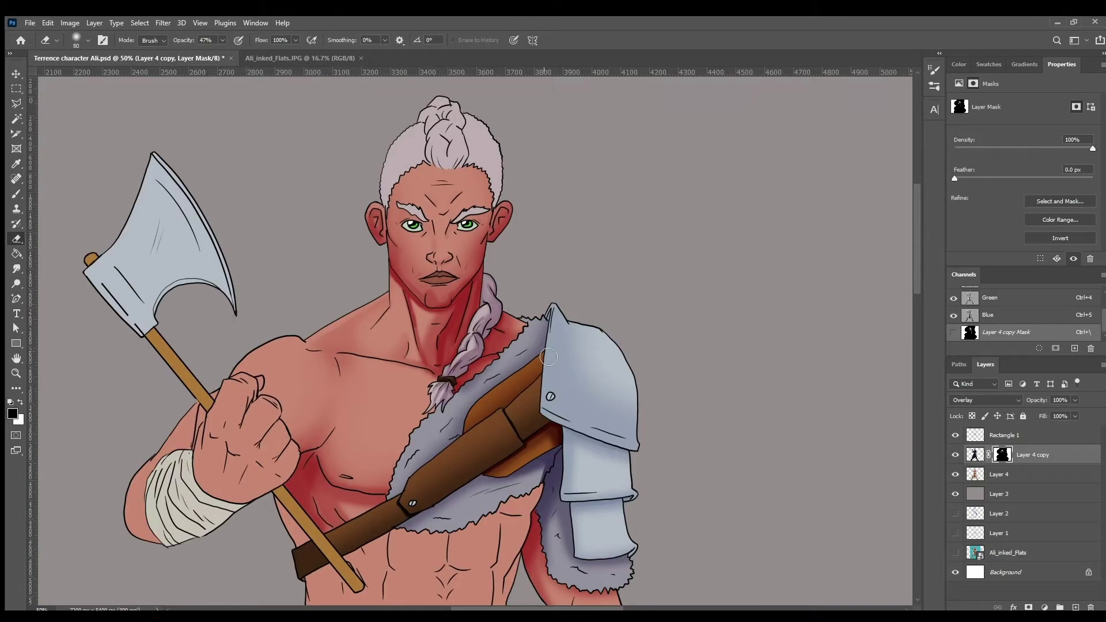
Refine the shadows around the nose on the mask with a very small eraser at 47% opacity.
scroll(378, 319, up, 3)
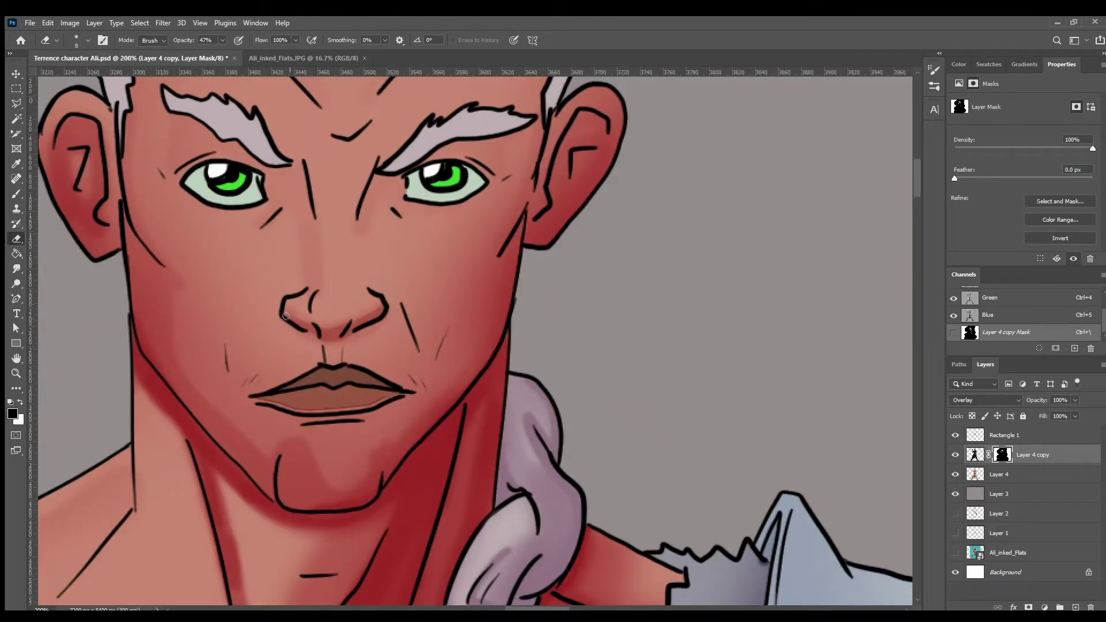
scroll(499, 133, down, 5)
scroll(576, 288, up, 3)
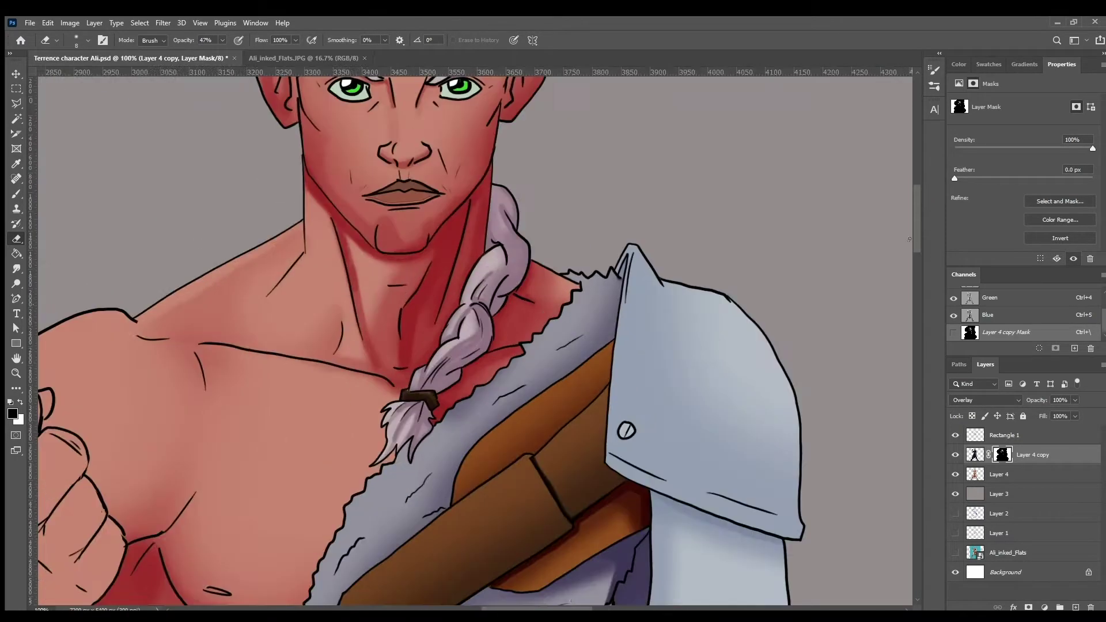
Soften the shading on the bare shoulder and upper arm on the mask with a 150 px eraser in the swapped colour.
scroll(634, 404, left, 1)
scroll(702, 477, down, 1)
key(x)
scroll(702, 478, down, 1)
scroll(518, 404, right, 2)
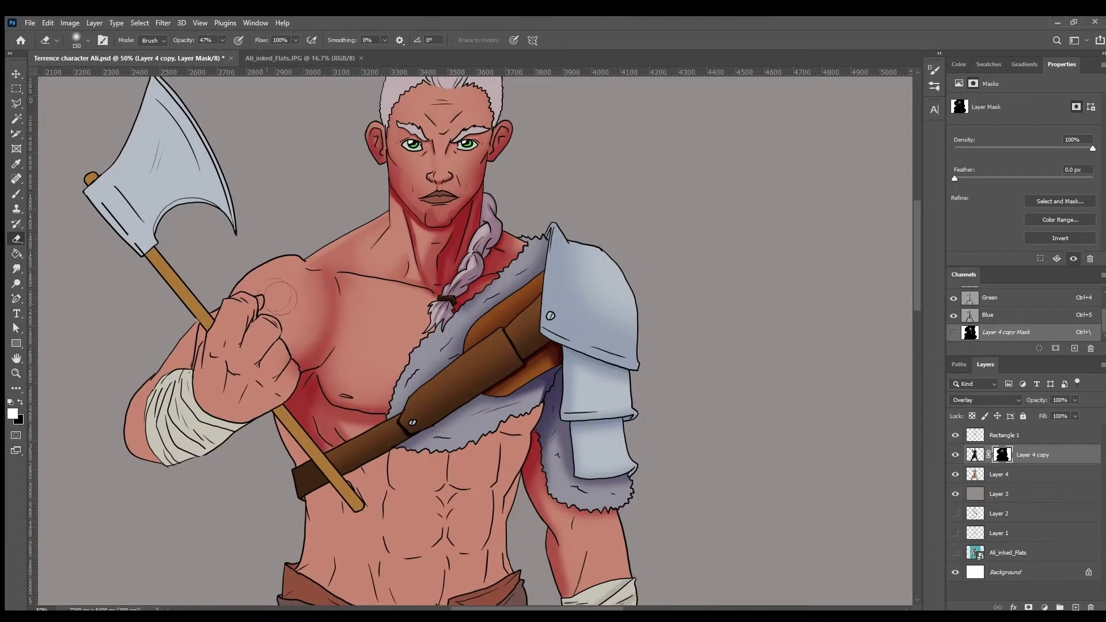
key(x)
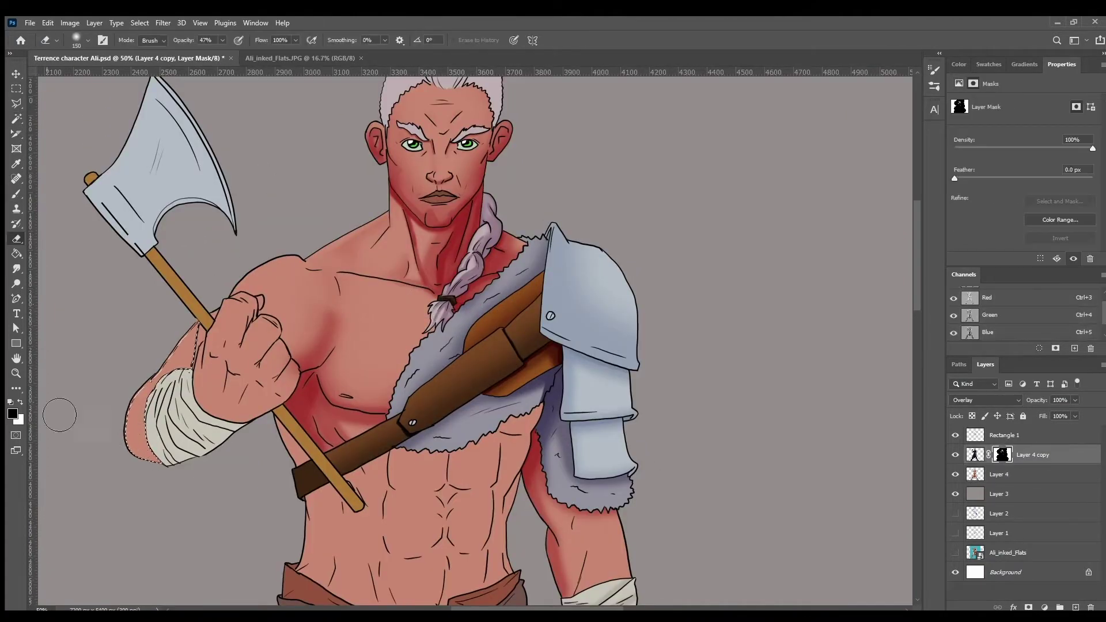
Shade the elbow beside the wrist wrap and the narrow strip of torso behind the axe handle on the mask.
scroll(216, 395, down, 8)
scroll(692, 357, up, 7)
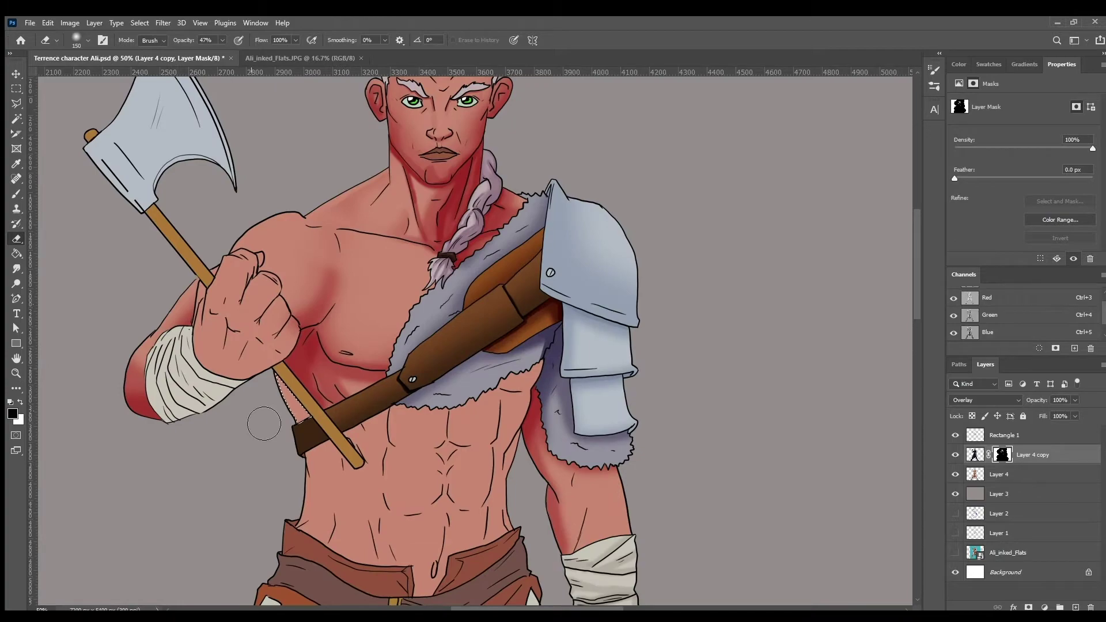
scroll(299, 418, down, 3)
scroll(861, 388, up, 3)
scroll(634, 346, left, 3)
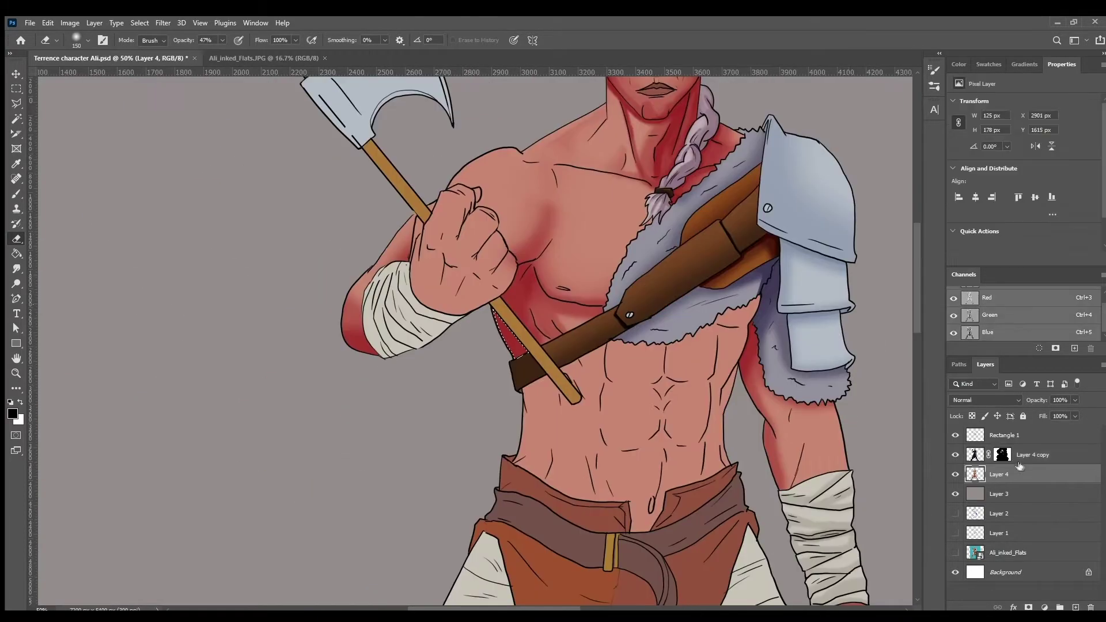
Shade the lower part of the raised fist on the Layer 4 copy mask and clear the selection.
mouse_move(470, 334)
mouse_down()
mouse_move(449, 293)
mouse_move(501, 317)
mouse_move(490, 327)
mouse_move(517, 318)
mouse_move(490, 311)
mouse_up()
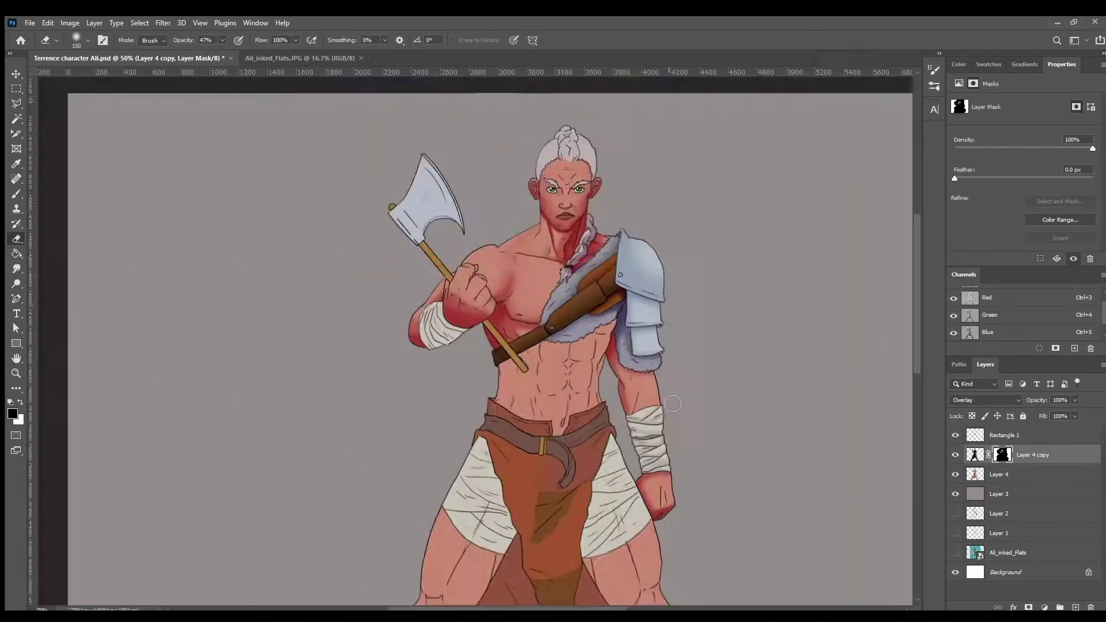
scroll(518, 346, down, 3)
scroll(594, 382, up, 4)
key(ctrl+d)
key(w)
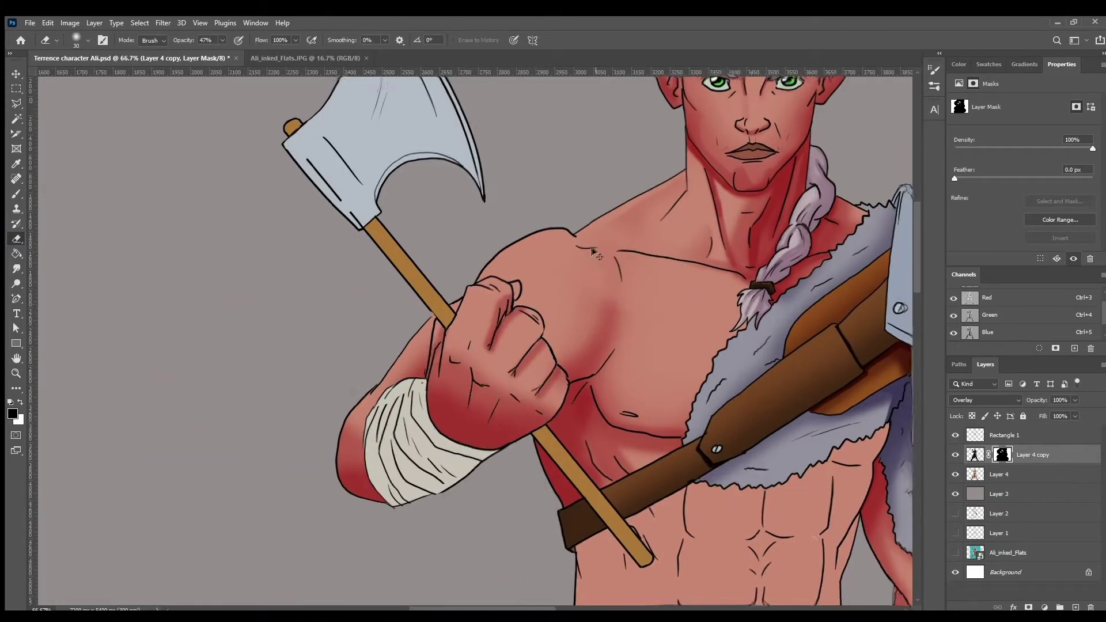
Deepen the shadows between the fingers and knuckles of the raised fist with a 30 px eraser on the mask.
ctrl+click(517, 287)
click(1002, 454)
key(e)
scroll(517, 286, down, 3)
scroll(517, 287, up, 2)
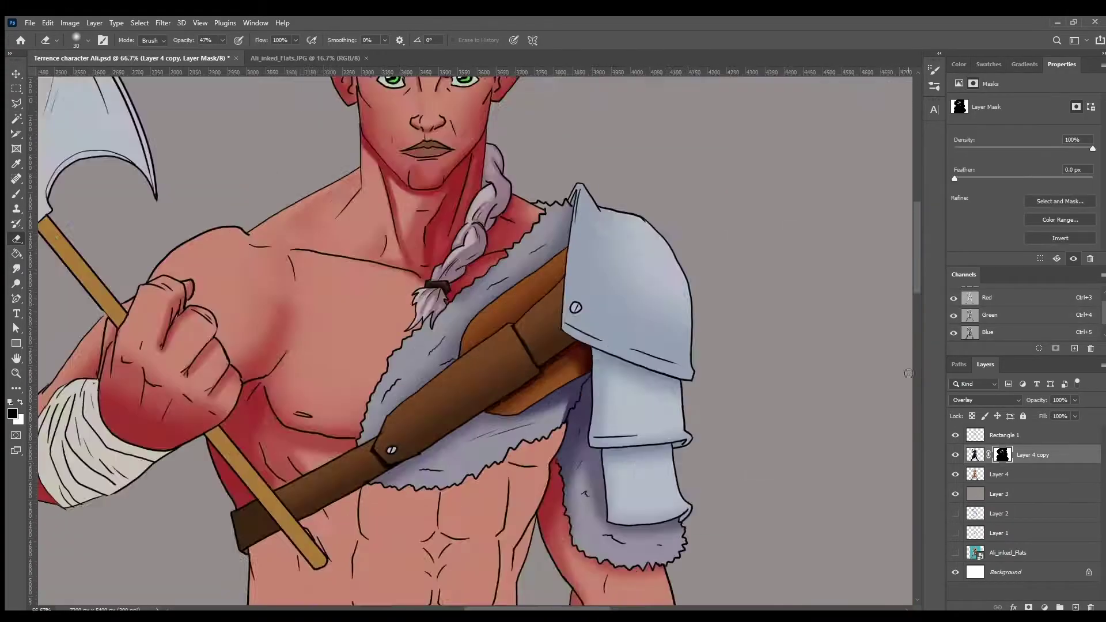
Select the abdomen skin on Layer 4 and shade around the abdominal muscles on the Layer 4 copy mask with a 30 px eraser.
scroll(475, 331, down, 2)
ctrl+click(475, 331)
key(w)
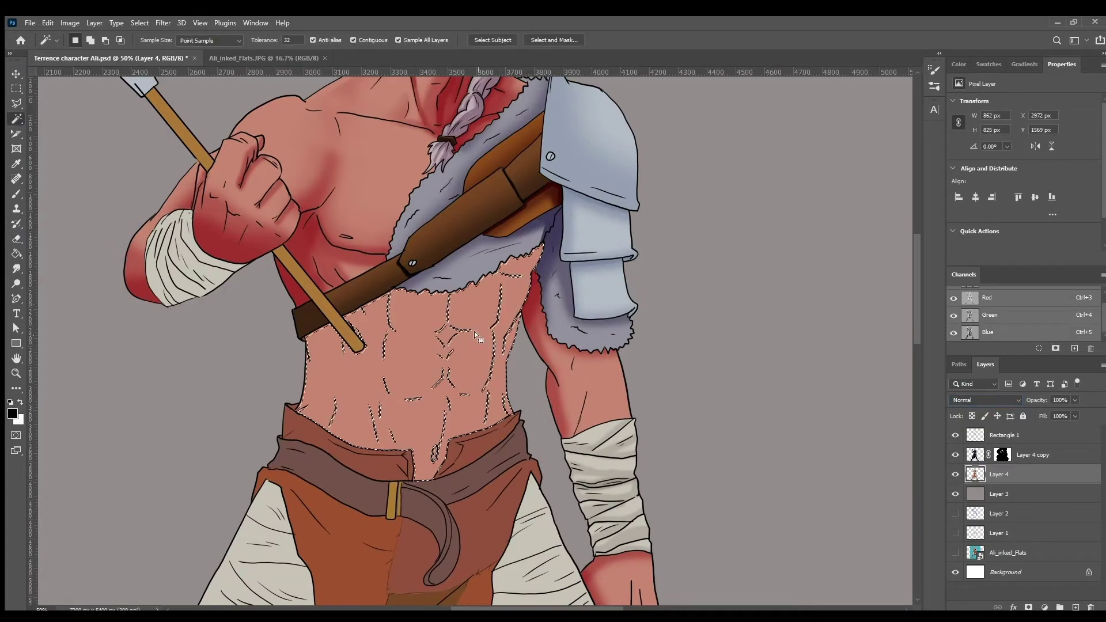
click(475, 331)
scroll(385, 216, up, 2)
key(e)
click(1003, 455)
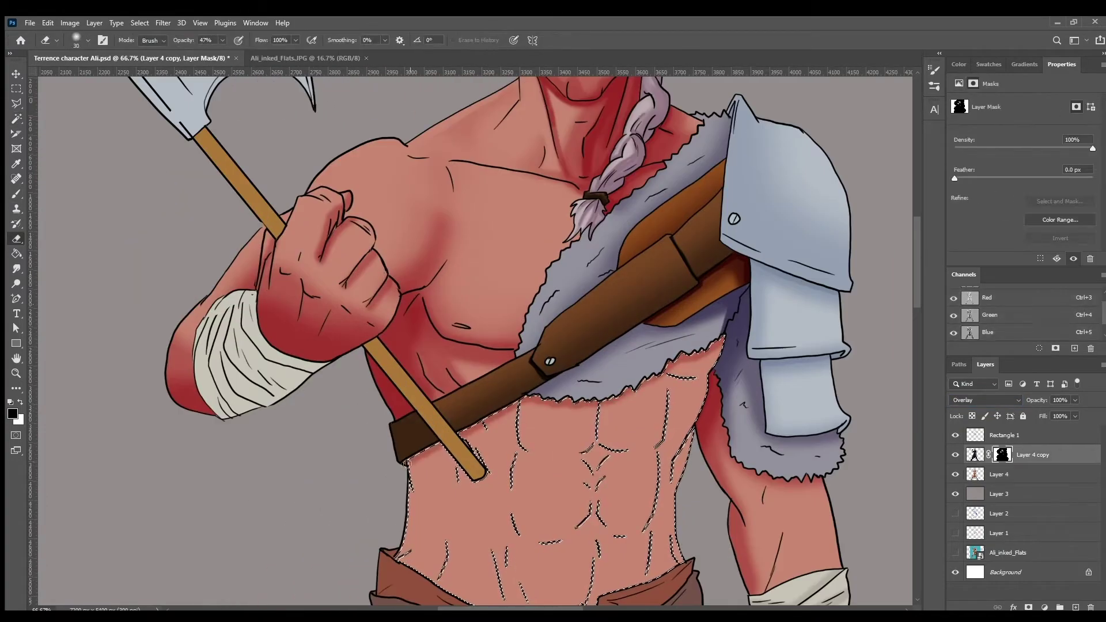
mouse_move(685, 375)
mouse_down()
mouse_move(661, 467)
mouse_move(593, 433)
mouse_up()
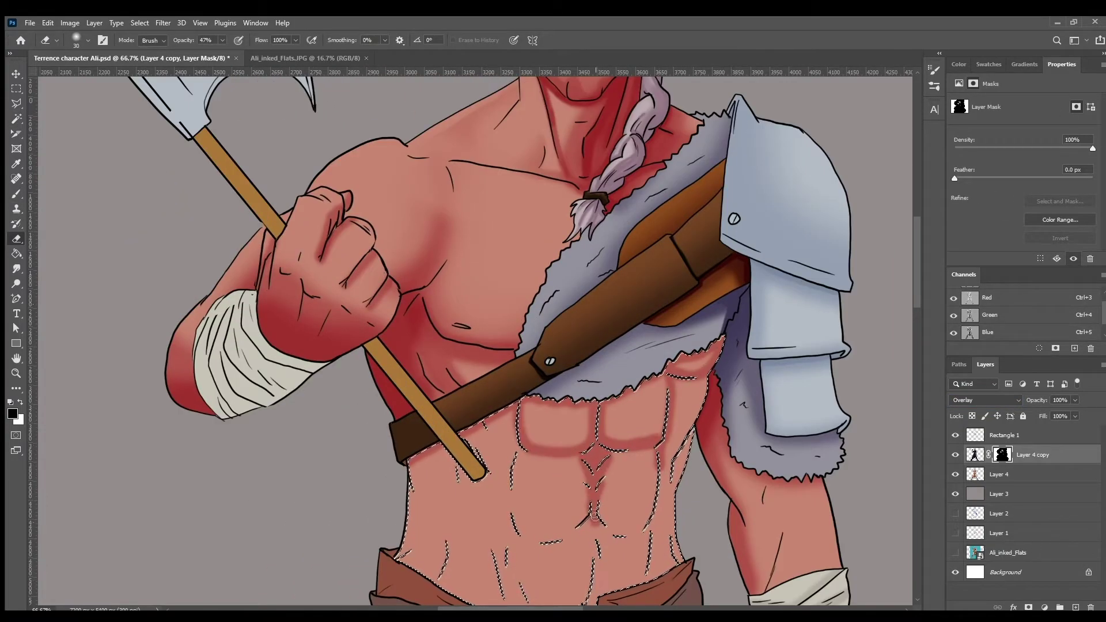
mouse_move(594, 517)
mouse_down()
mouse_move(683, 450)
mouse_move(516, 553)
mouse_move(677, 536)
mouse_move(677, 471)
mouse_move(590, 313)
mouse_move(496, 392)
mouse_up()
Shade the waist and lower abdomen with a soft eraser enlarged to 500 px, softening it in the swapped colour.
key(ctrl+minus)
key(bracketright)
key(bracketright)
key(bracketright)
key(bracketright)
key(bracketright)
key(bracketright)
key(bracketright)
key(bracketright)
key(bracketright)
key(bracketright)
key(bracketright)
key(bracketright)
key(bracketright)
key(bracketright)
key(bracketright)
mouse_move(404, 317)
mouse_down()
mouse_move(380, 398)
mouse_move(484, 397)
mouse_up()
click(20, 399)
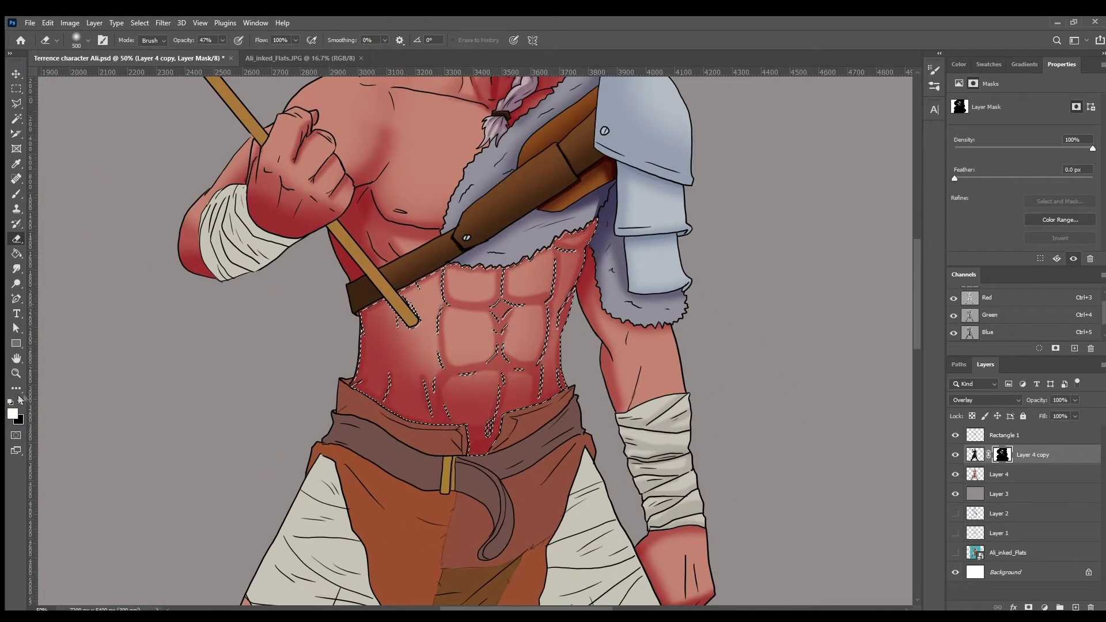
key(ctrl+minus)
key(ctrl+minus)
key(ctrl+plus)
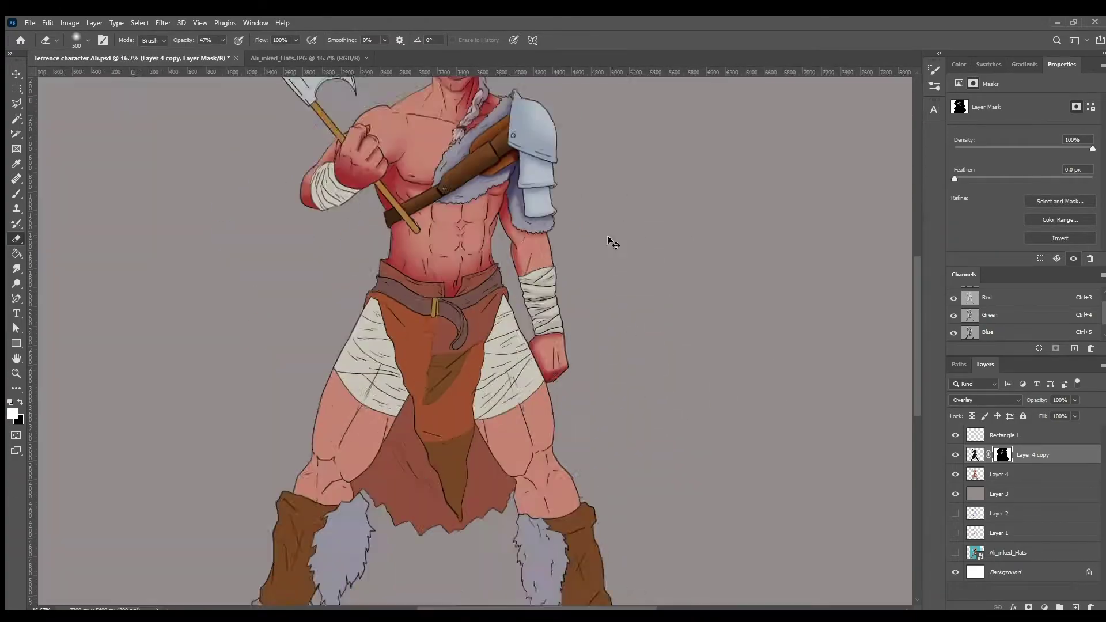
Select the hair and shade its sides along the hairline on the mask with a 40 px eraser.
drag(1002, 435, 1042, 478)
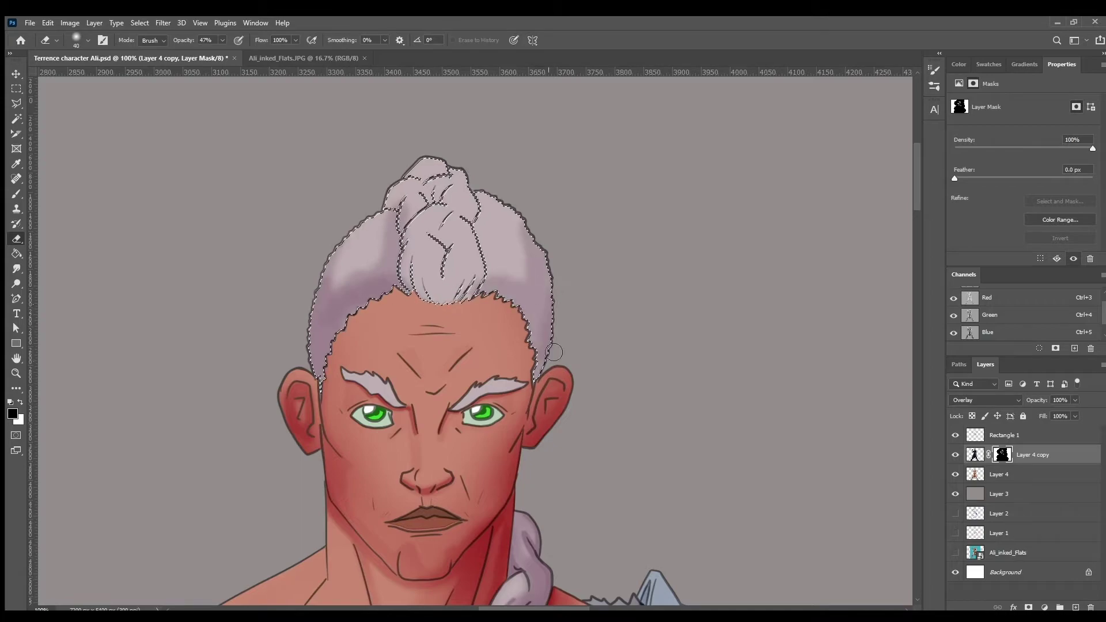
key(x)
scroll(433, 320, up, 5)
Shade the strands and folds of the topknot on the mask with a much smaller eraser.
key(bracketleft)
key(bracketleft)
key(bracketleft)
key(bracketleft)
key(bracketleft)
key(bracketleft)
key(bracketleft)
key(bracketleft)
key(bracketleft)
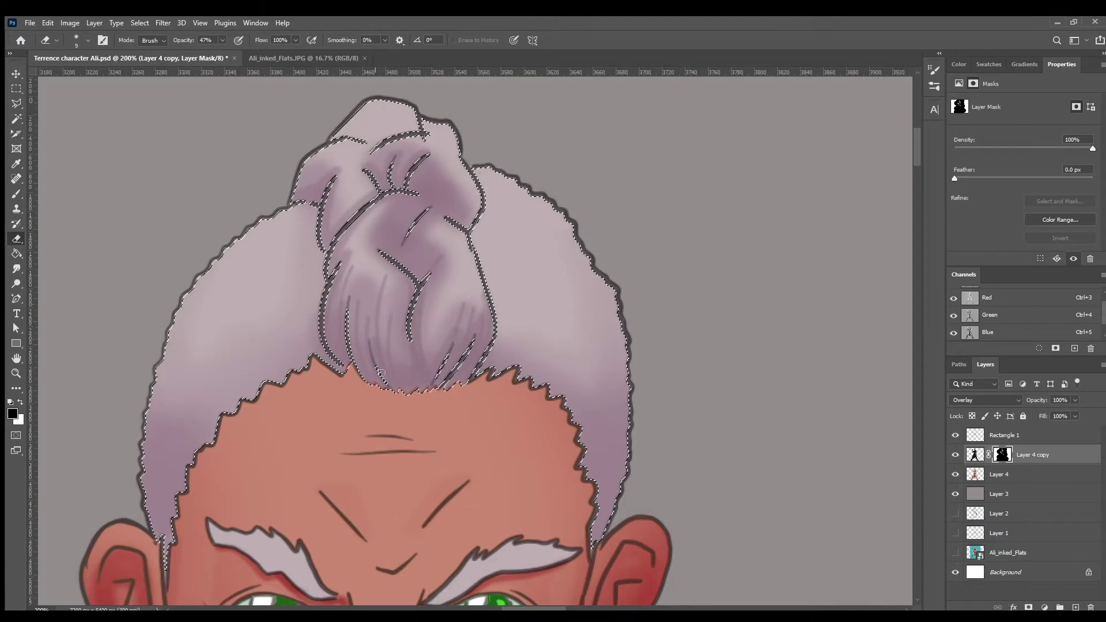
drag(340, 136, 387, 130)
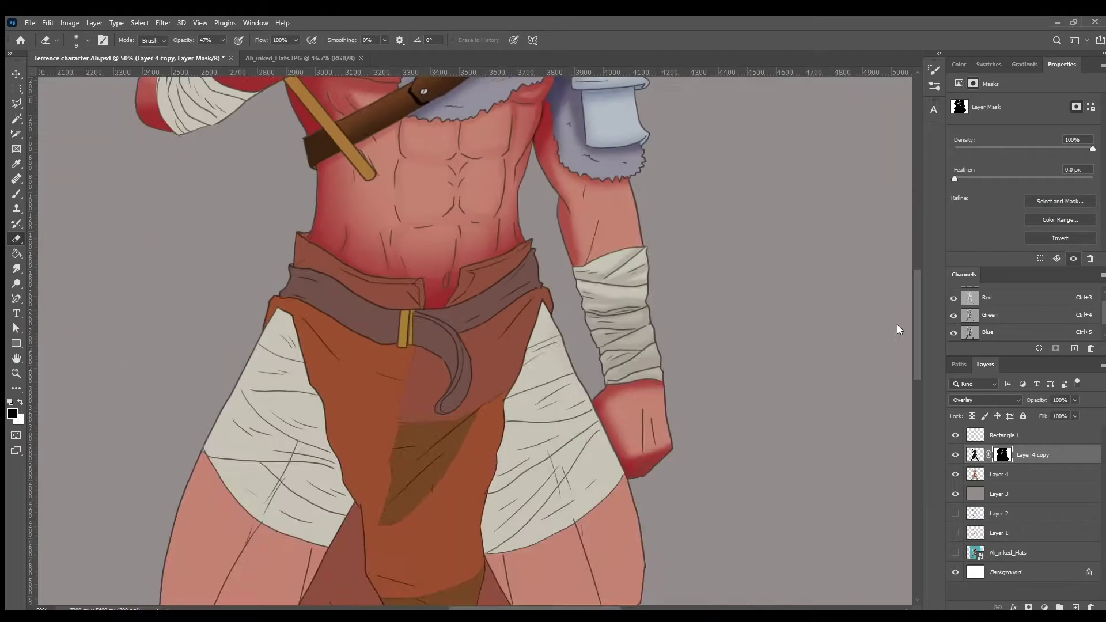
Darken both folded waistband flaps above the belt and shade the navel on the mask with a 15 to 20 px eraser.
scroll(544, 371, up, 5)
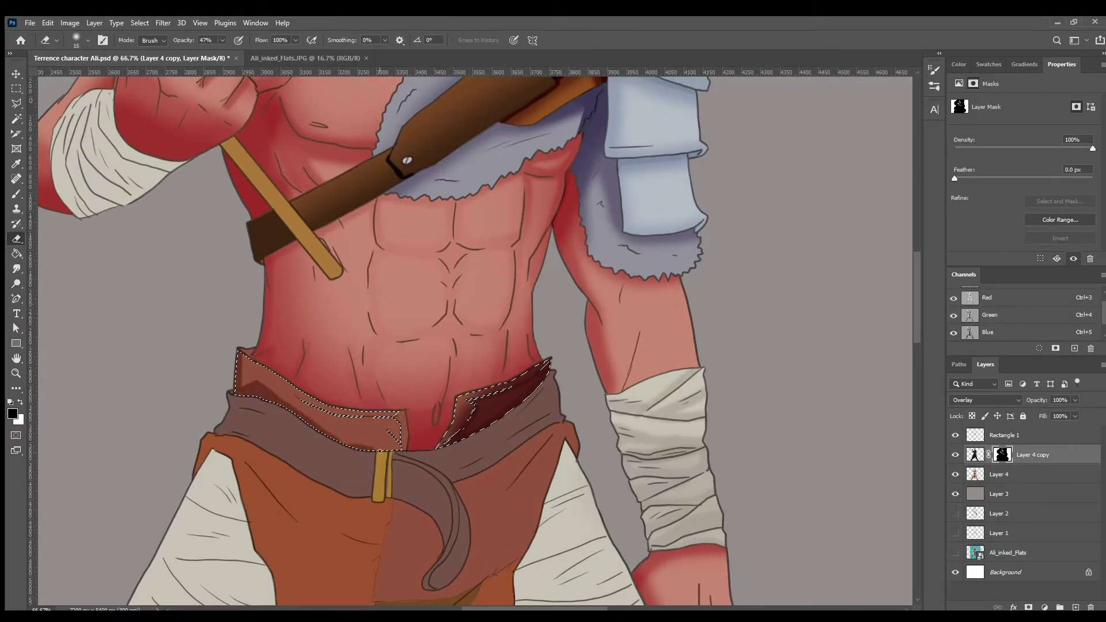
mouse_move(286, 355)
mouse_down()
mouse_move(258, 441)
mouse_move(403, 475)
mouse_up()
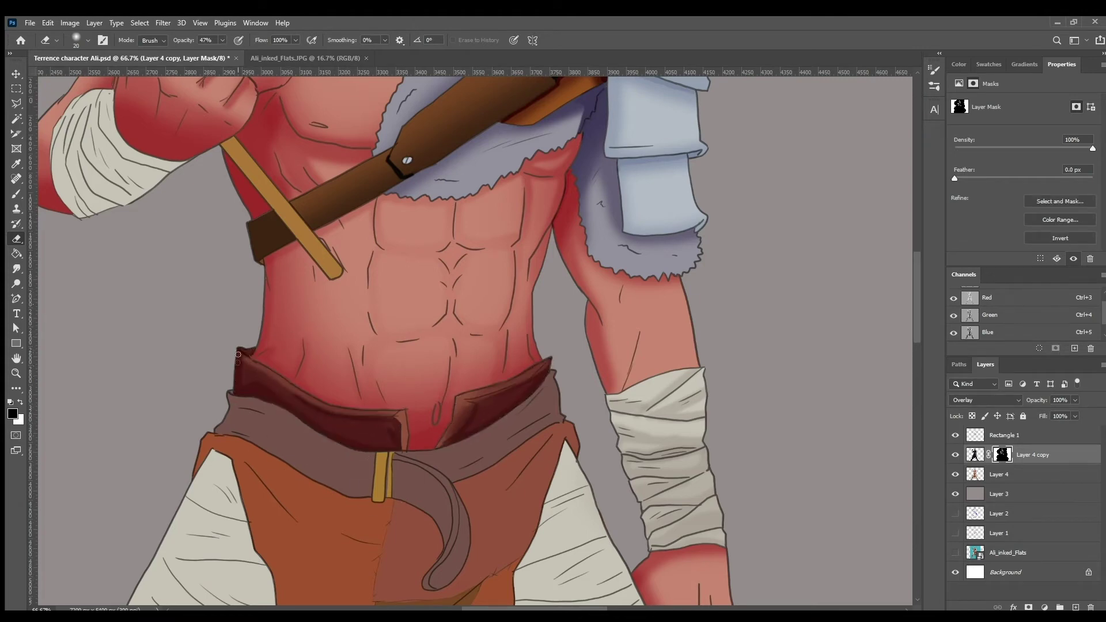
scroll(238, 354, down, 3)
scroll(431, 467, up, 2)
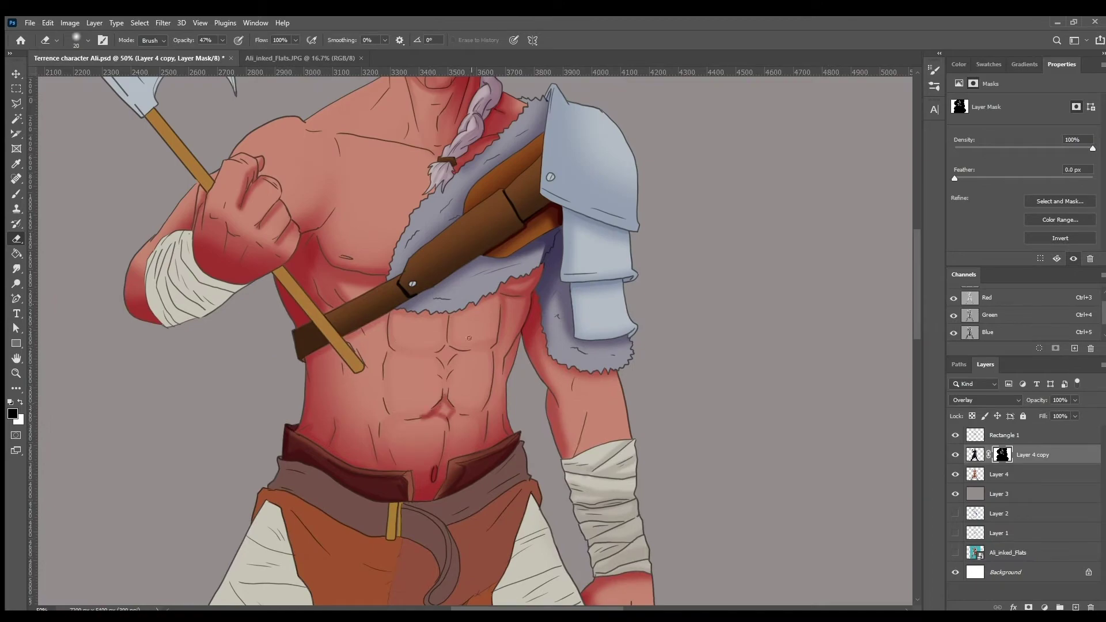
Try to deepen the centre line between the abdominal muscles with a slightly larger eraser.
key(bracketright)
key(bracketright)
key(bracketright)
scroll(435, 416, up, 2)
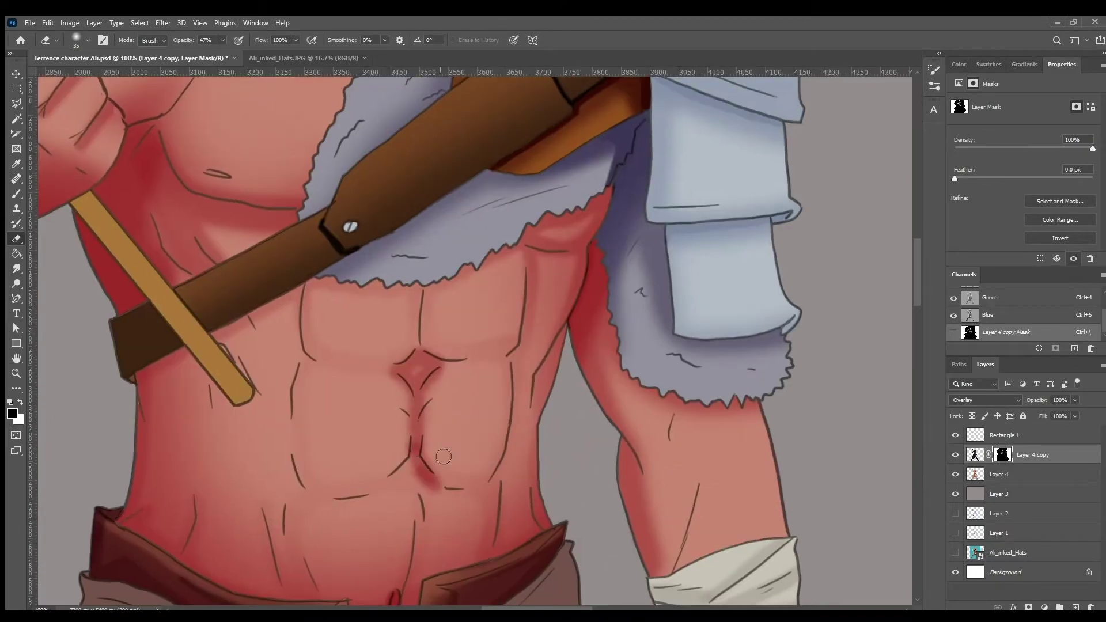
scroll(425, 499, down, 3)
scroll(576, 403, down, 3)
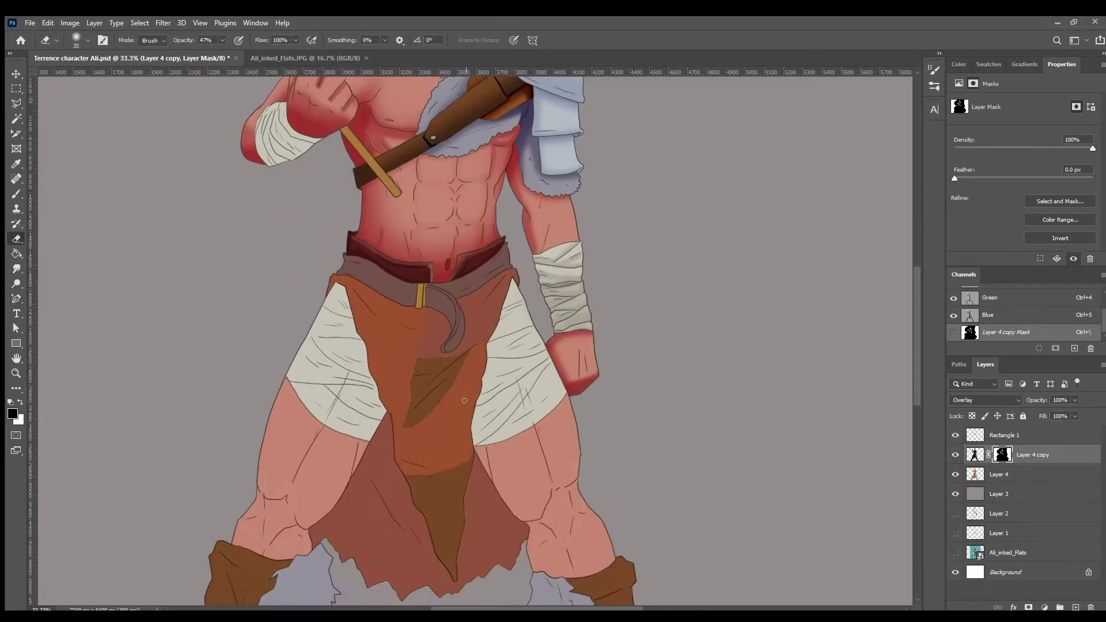
Outline the belt with the Lasso and shade its folds around the waist on the mask.
scroll(692, 380, up, 2)
scroll(847, 369, up, 2)
scroll(847, 369, down, 2)
mouse_move(496, 242)
mouse_down()
mouse_move(530, 190)
mouse_move(426, 242)
mouse_move(613, 265)
mouse_up()
key(l)
mouse_move(213, 187)
mouse_down()
mouse_move(305, 242)
mouse_move(351, 288)
mouse_up()
key(e)
mouse_move(242, 208)
mouse_down()
mouse_move(323, 254)
mouse_move(412, 377)
mouse_up()
Select the inner face of the belt's hanging end with the Lasso and darken it on the Layer 4 copy mask.
click(1018, 474)
click(1018, 455)
key(l)
key(e)
drag(396, 321, 420, 346)
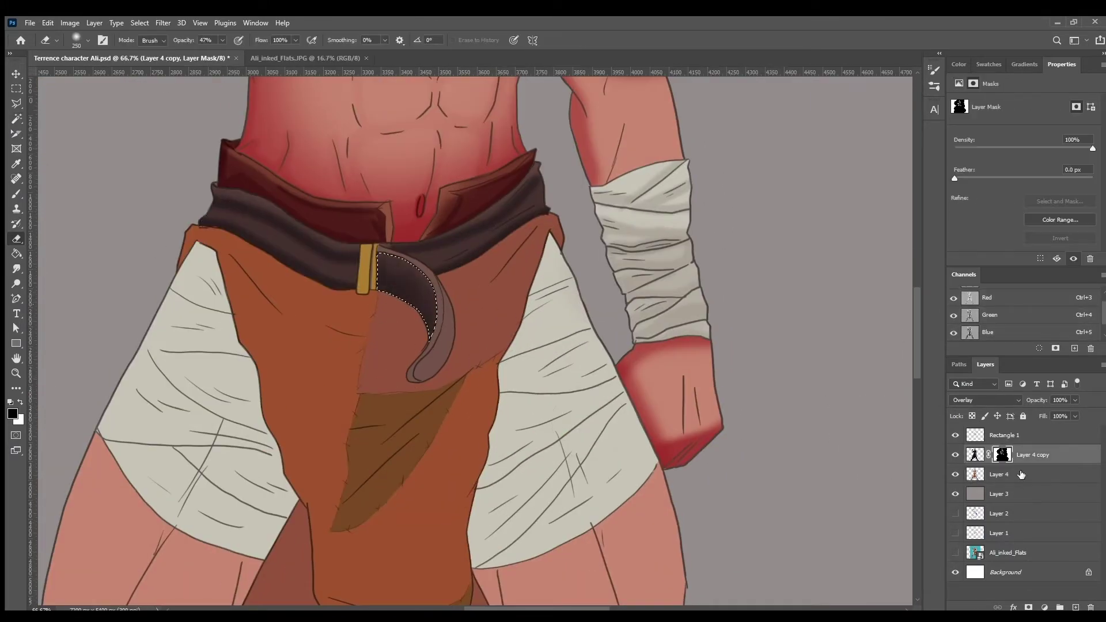
Shade the rest of the hanging belt end and check the shading with the Rectangle 1 layer briefly hidden.
scroll(428, 443, down, 1)
scroll(428, 443, down, 1)
scroll(894, 400, up, 3)
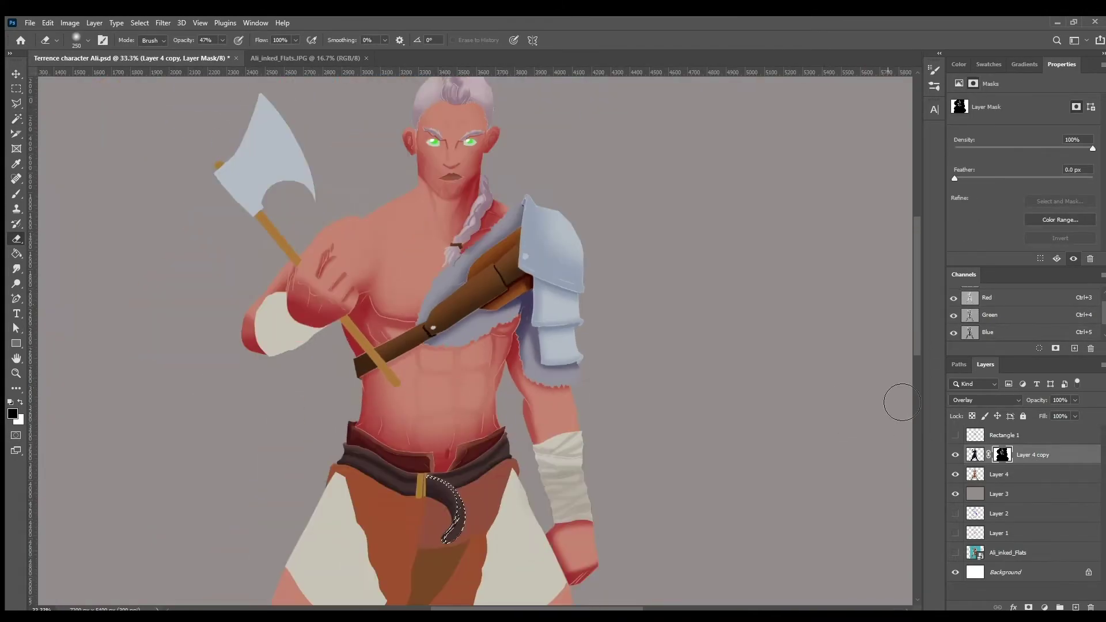
scroll(894, 400, down, 3)
click(965, 436)
Select both thigh wraps on Layer 4, shade their folds on the mask with a 45 px eraser, and clear the selection.
click(1000, 474)
key(w)
click(556, 386)
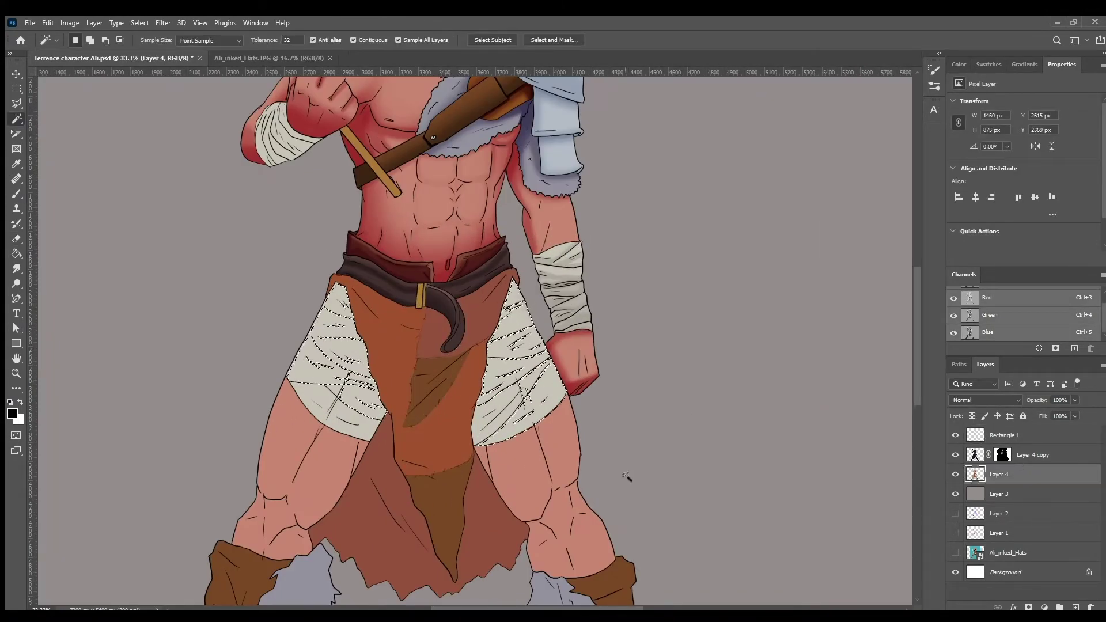
click(1003, 454)
key(e)
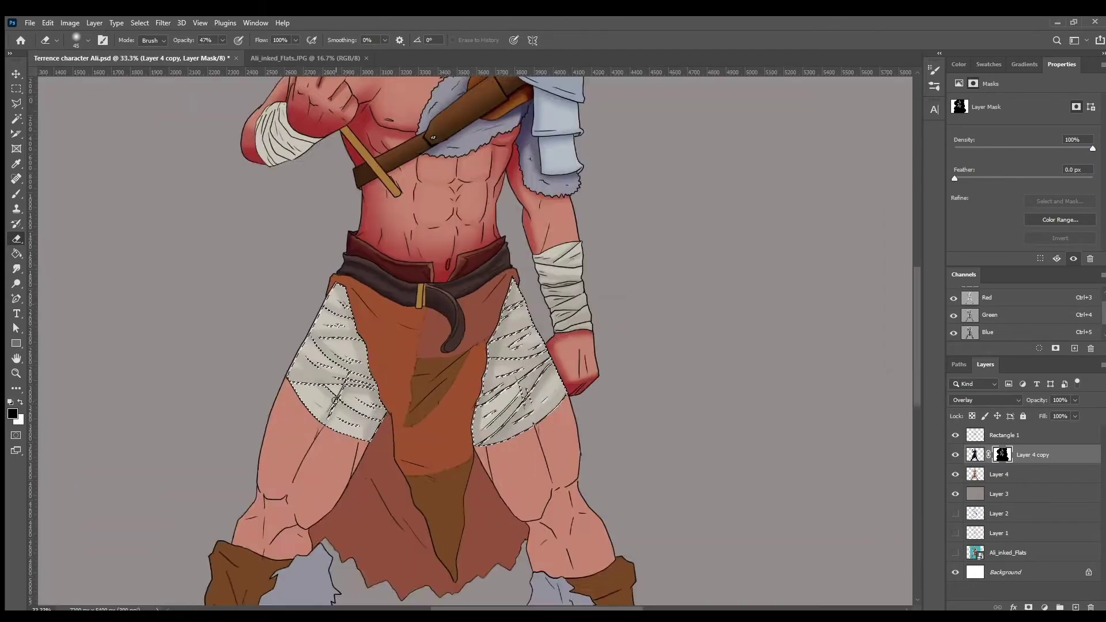
key(ctrl+d)
key(ctrl+minus)
key(ctrl+minus)
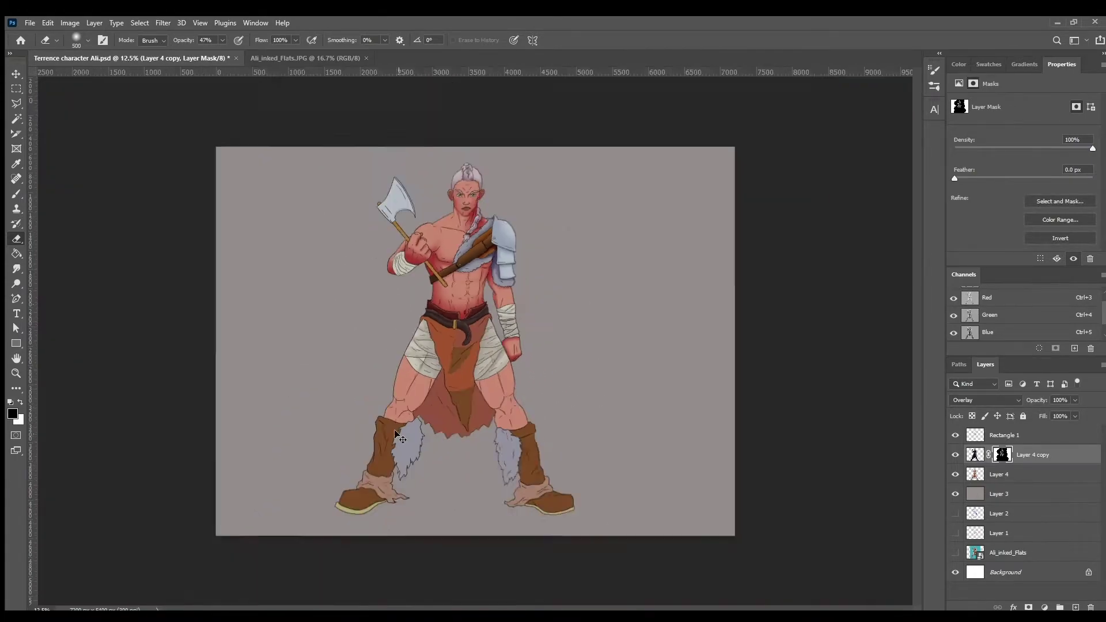
Select the loincloth and darken its ragged rear panel on the Layer 4 copy mask with a 50 px eraser.
key(ctrl+plus)
key(ctrl+plus)
scroll(482, 410, down, 5)
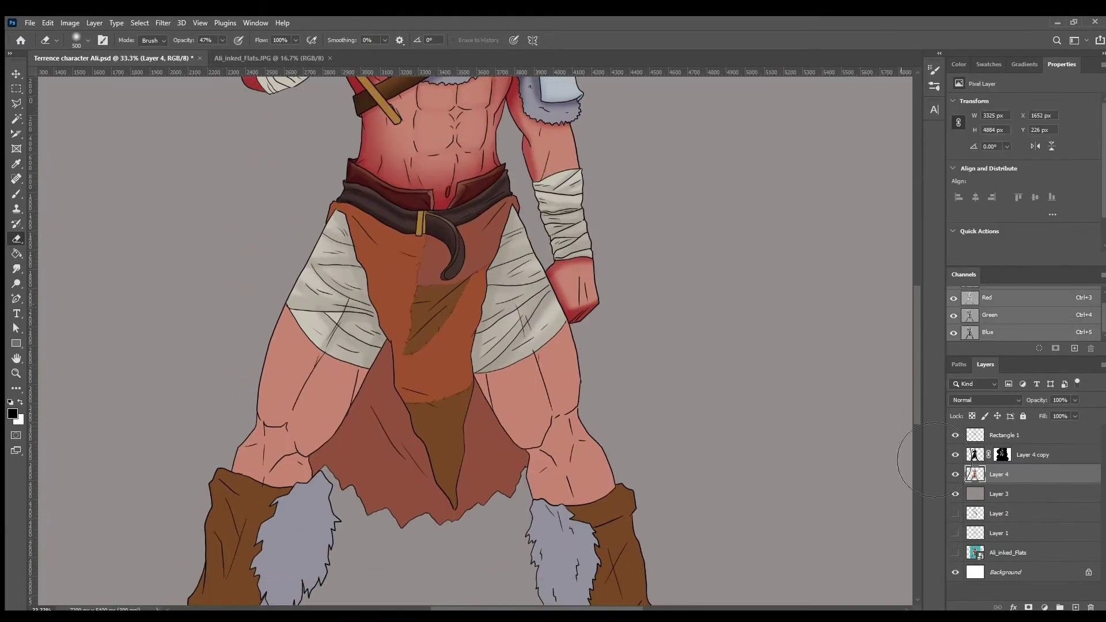
key(ctrl+shift+d)
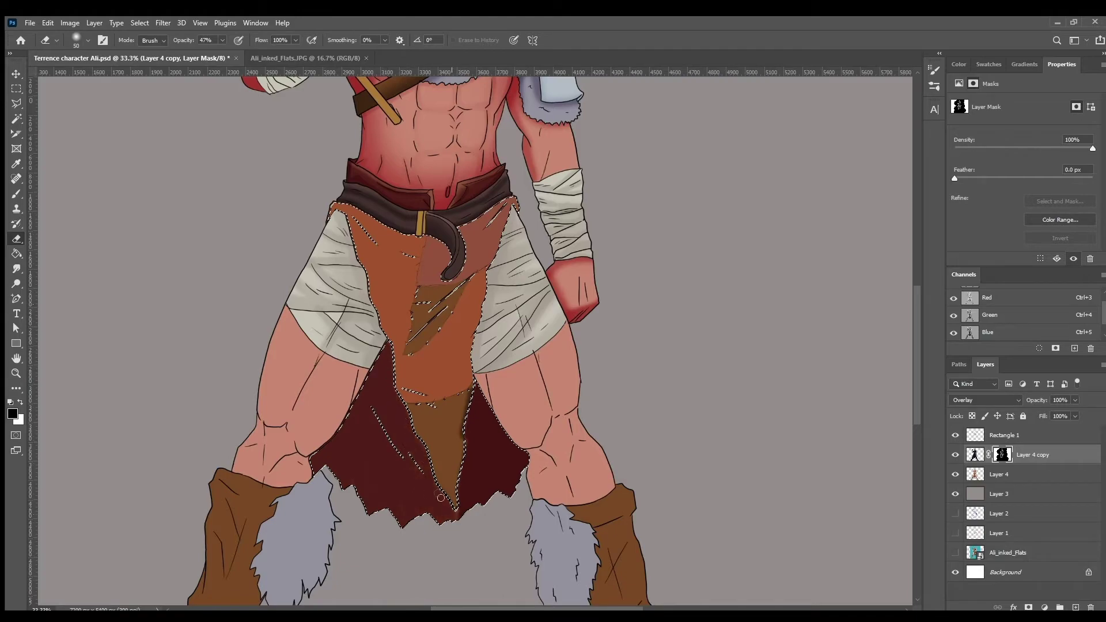
key(h)
drag(424, 460, 334, 276)
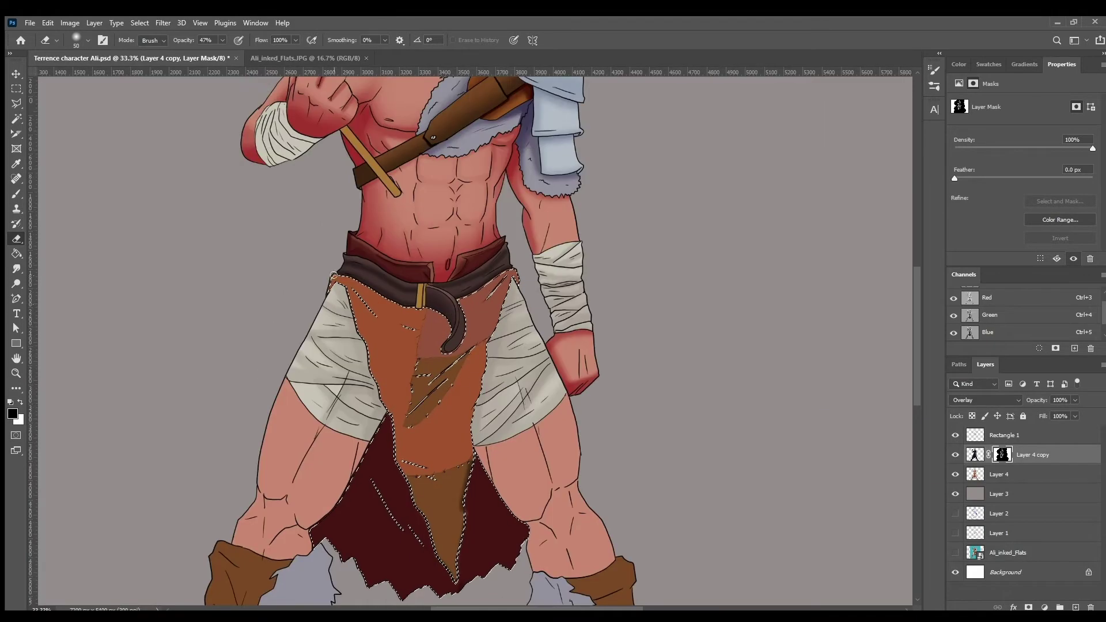
Shade the front loincloth's folds below the belt with a 50 px eraser and darken its lower part at 600 px.
drag(466, 358, 421, 397)
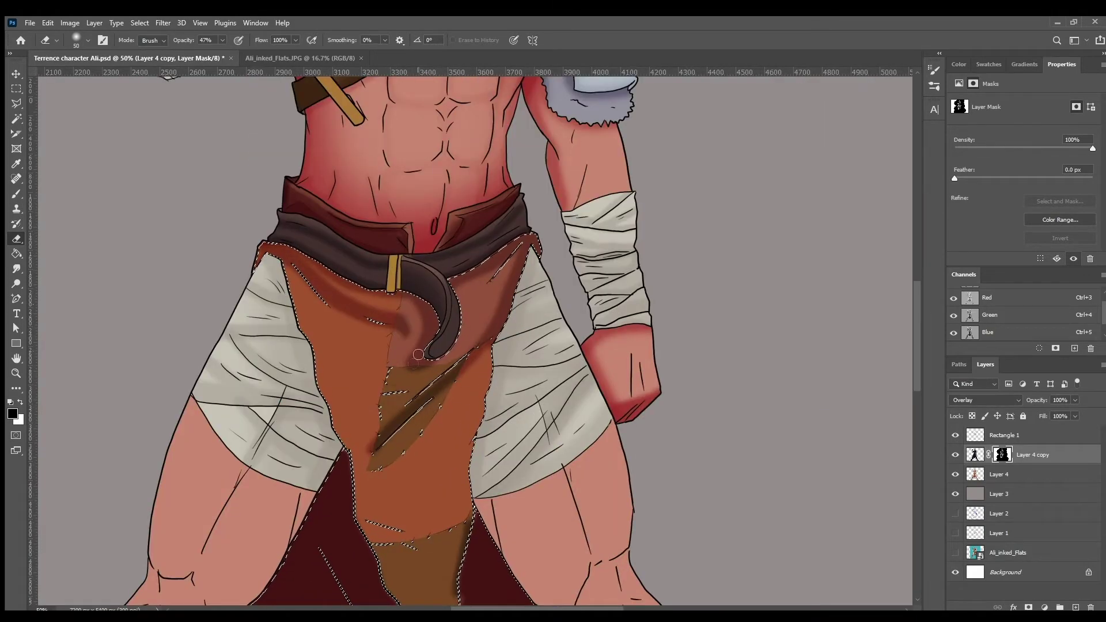
key(h)
drag(466, 478, 466, 477)
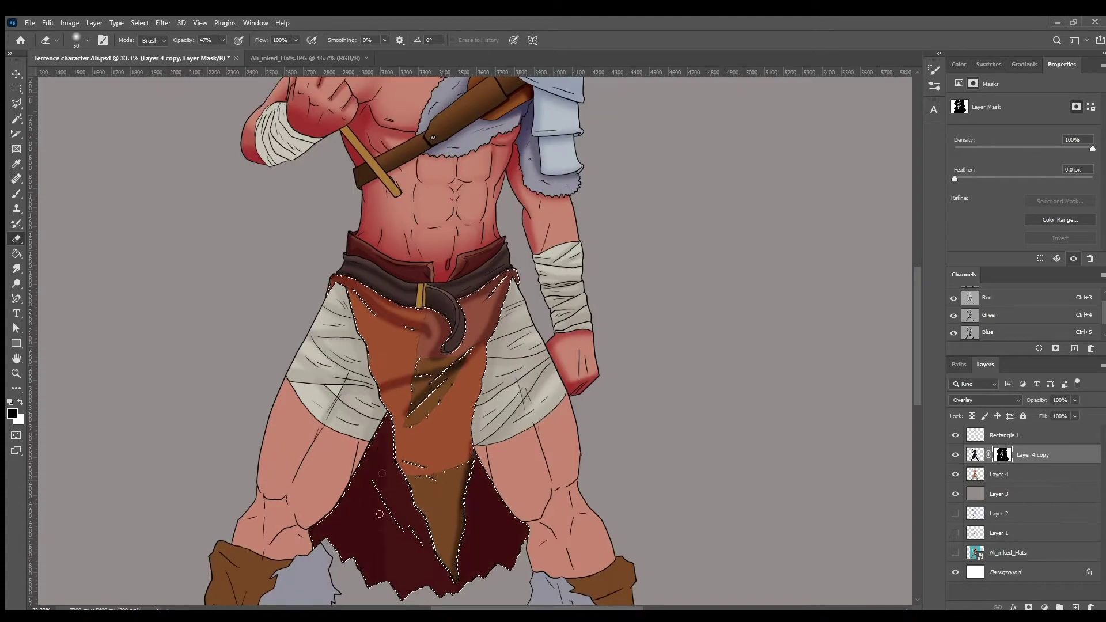
key(bracketleft)
key(ctrl+minus)
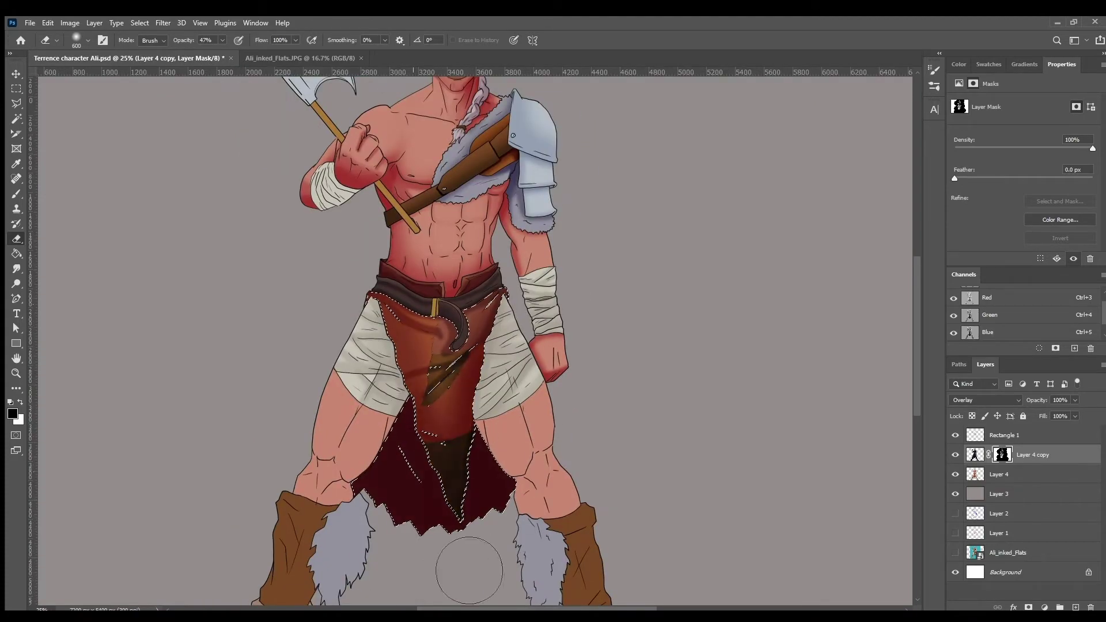
Soften the loincloth shadows on the mask with the eraser enlarged to 1100 px in the swapped colour.
key(ctrl+plus)
key(ctrl+plus)
key(x)
key(bracketright)
key(bracketright)
key(bracketright)
key(bracketright)
key(bracketright)
key(h)
drag(416, 487, 416, 487)
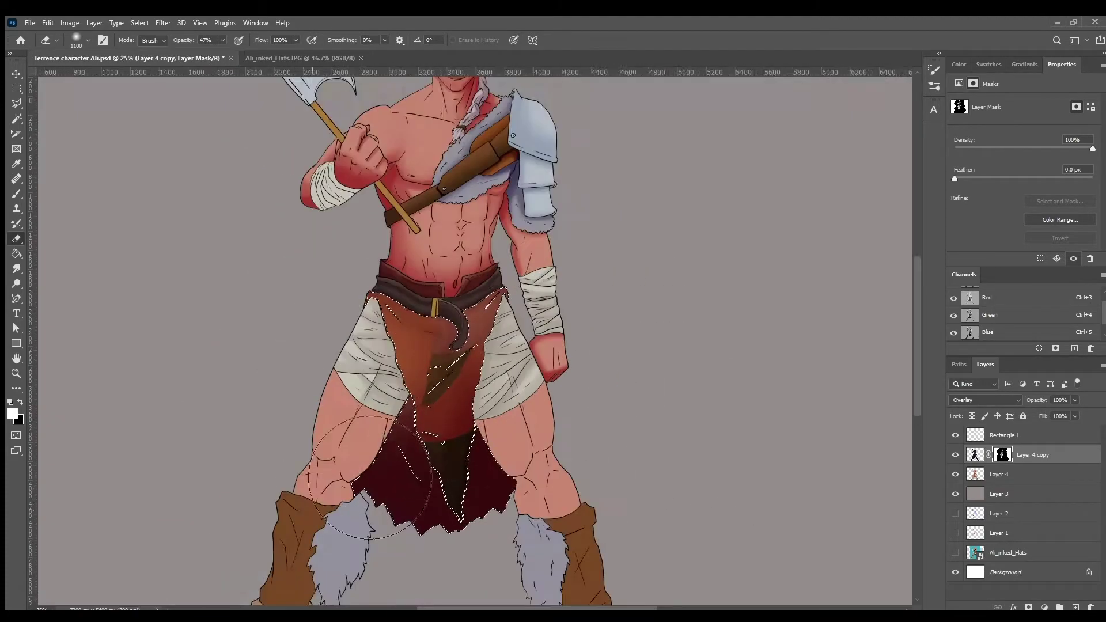
Select the bare skin of both legs and shade the thighs, knees and calves on the Layer 4 copy mask with a 125 px eraser.
key(w)
click(317, 462)
shift+click(525, 467)
key(e)
key(bracketleft)
key(bracketleft)
key(bracketleft)
key(bracketleft)
key(bracketleft)
key(bracketleft)
key(bracketleft)
key(bracketleft)
key(bracketleft)
key(bracketleft)
key(bracketleft)
key(bracketleft)
key(bracketleft)
key(x)
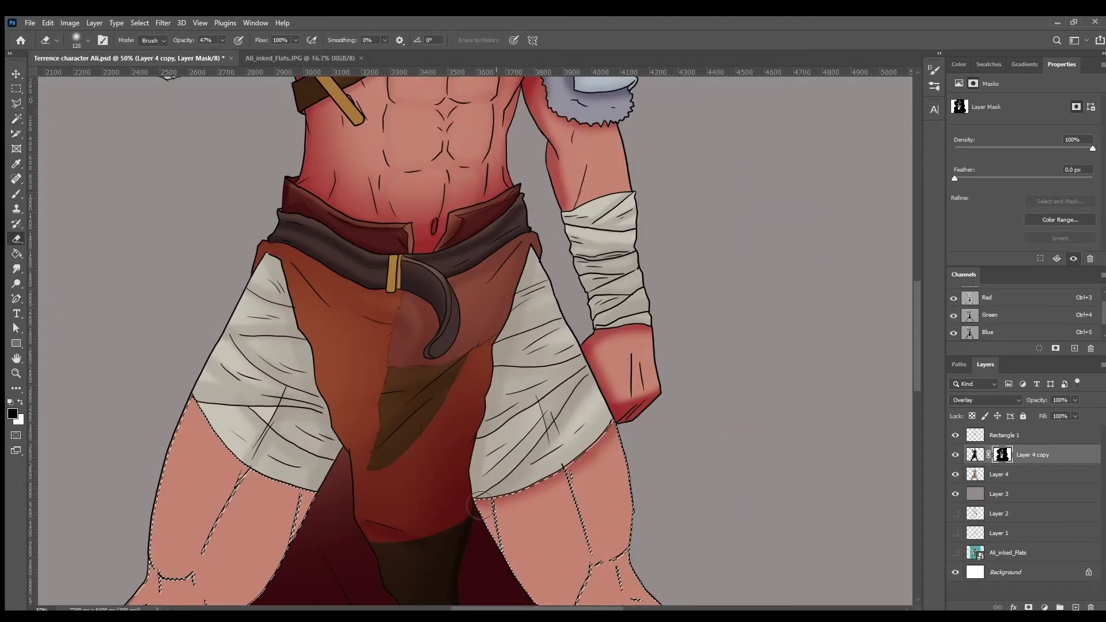
scroll(247, 470, down, 3)
drag(299, 337, 222, 496)
mouse_move(495, 357)
mouse_down()
mouse_move(574, 554)
mouse_move(612, 558)
mouse_up()
drag(270, 323, 172, 495)
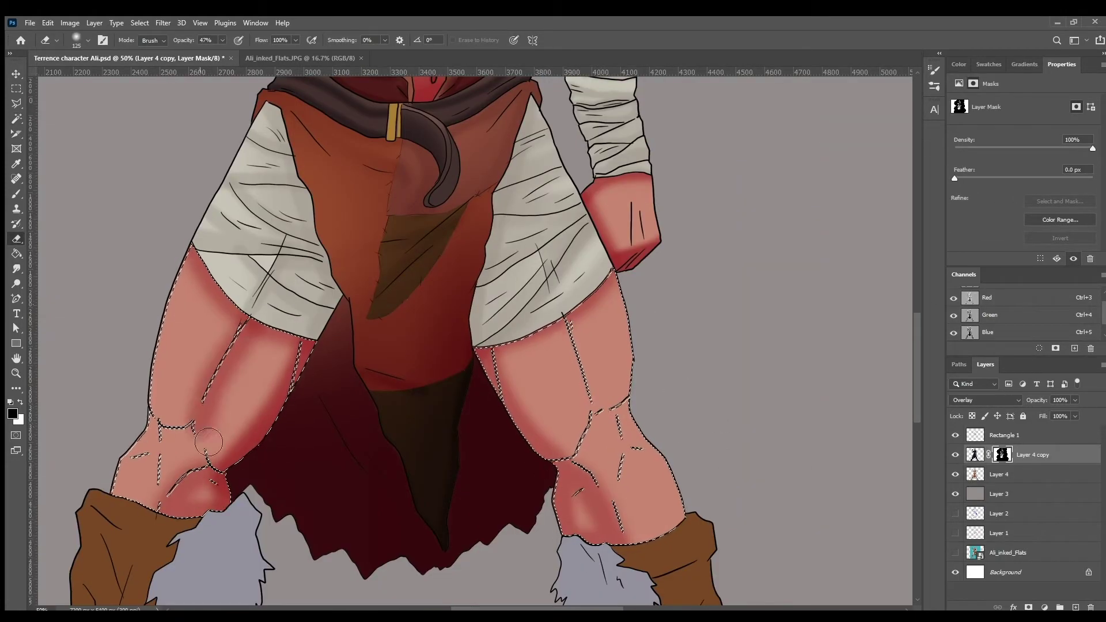
drag(501, 352, 634, 530)
Darken the legs' skin with a 600 px eraser and soften the shadows on the mask in the swapped colour.
key(ctrl+minus)
key(ctrl+minus)
key(ctrl+minus)
key(ctrl+plus)
key(ctrl+plus)
key(bracketright)
key(bracketright)
key(bracketright)
key(bracketright)
key(bracketright)
key(bracketright)
key(bracketright)
key(bracketright)
key(ctrl+minus)
key(bracketright)
key(bracketright)
key(bracketright)
key(bracketright)
key(bracketright)
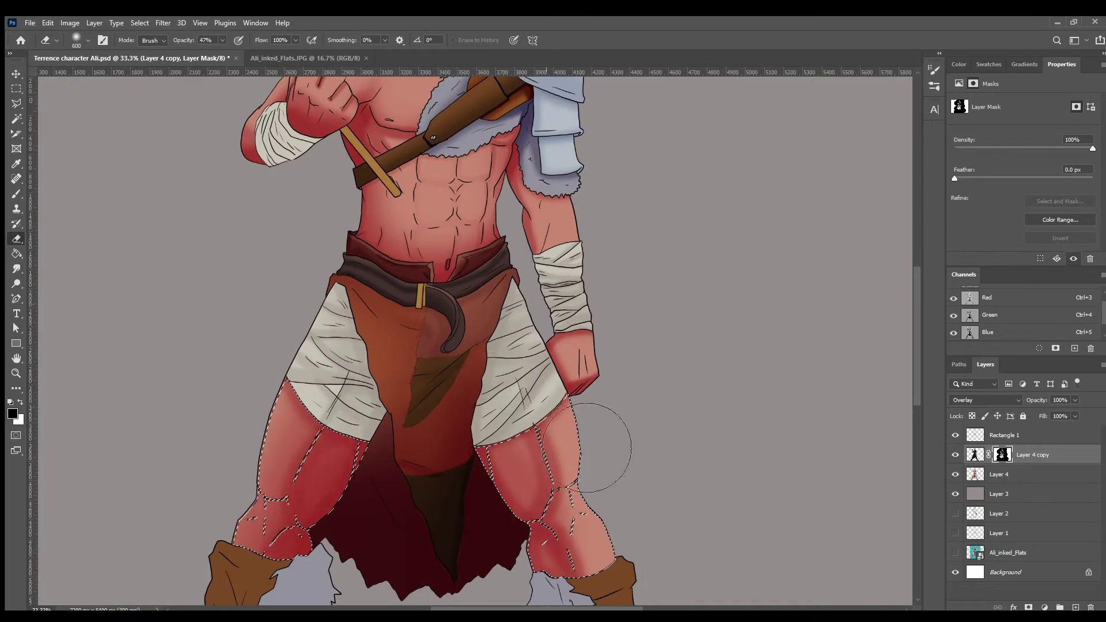
mouse_move(605, 444)
mouse_down()
mouse_move(247, 444)
mouse_move(717, 506)
mouse_up()
key(x)
key(ctrl+plus)
key(ctrl+plus)
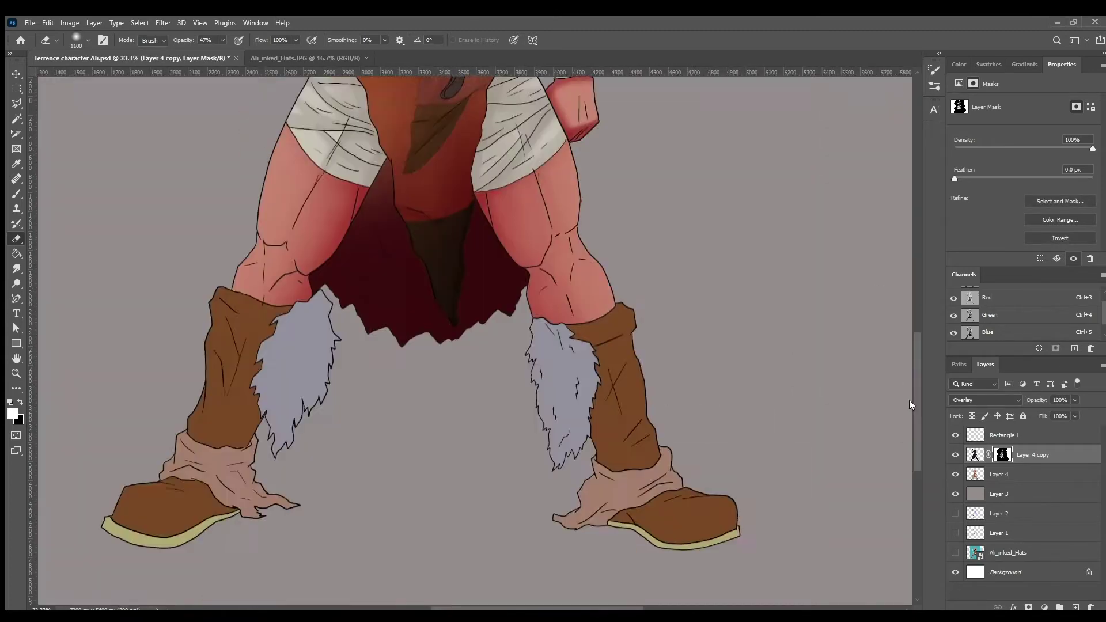
Select both brown boot shafts and shade their cuffs, edges and folds on the mask with a 70 px eraser.
scroll(795, 383, down, 5)
key(bracketleft)
key(bracketleft)
key(bracketleft)
key(bracketleft)
key(bracketleft)
key(bracketleft)
key(bracketleft)
key(bracketleft)
key(bracketleft)
key(bracketleft)
key(bracketleft)
key(bracketleft)
key(bracketleft)
key(bracketleft)
key(bracketleft)
key(bracketleft)
key(bracketleft)
key(x)
drag(727, 311, 620, 329)
drag(663, 346, 692, 513)
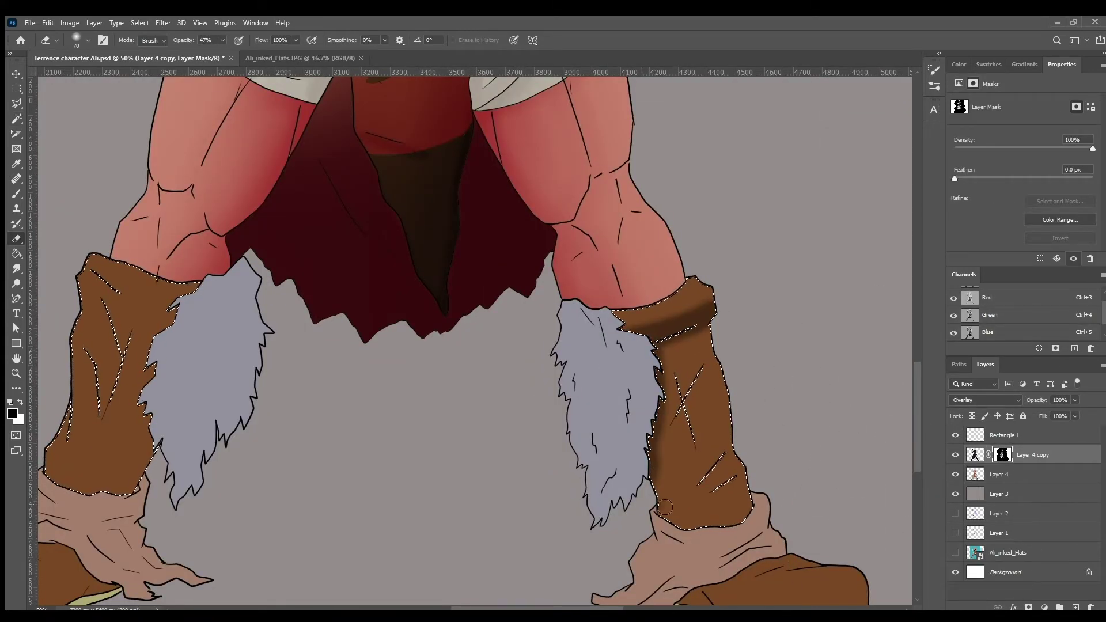
drag(657, 357, 743, 519)
mouse_move(81, 277)
mouse_down()
mouse_move(195, 311)
mouse_move(116, 404)
mouse_move(86, 490)
mouse_up()
Deepen the shading across both boot shafts with the eraser enlarged to 900 px and switch to the swapped colour to soften it.
key(ctrl+minus)
key(bracketright)
key(bracketright)
key(bracketright)
key(bracketright)
key(bracketright)
key(bracketright)
key(bracketright)
key(bracketright)
key(bracketright)
key(bracketright)
key(bracketright)
key(bracketright)
key(bracketright)
key(bracketright)
key(bracketright)
drag(248, 375, 733, 345)
key(x)
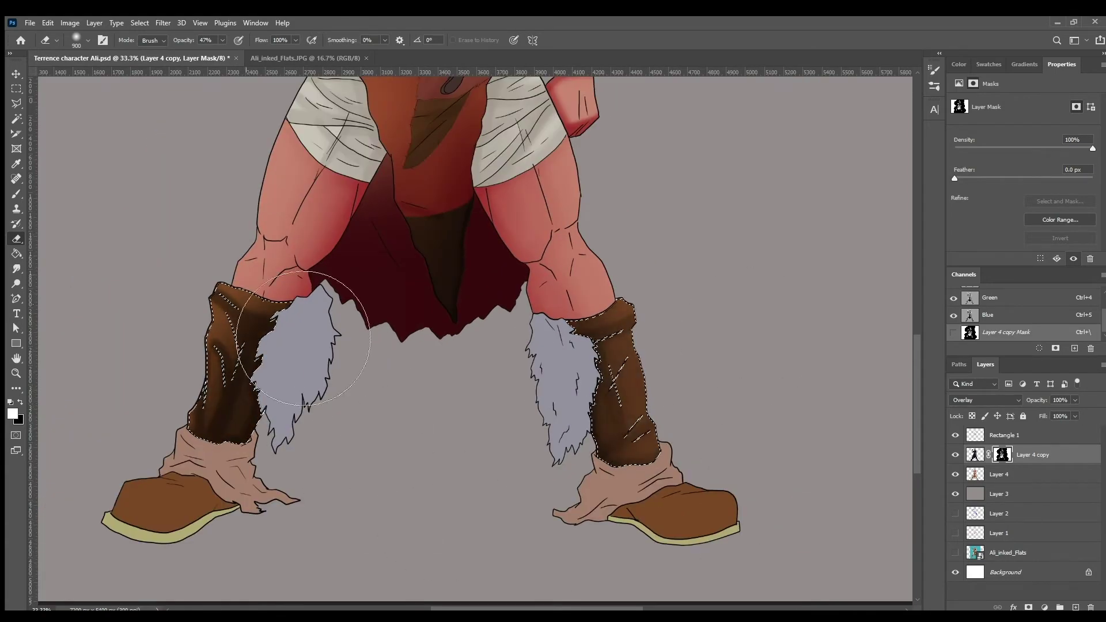
Select both brown shoes on Layer 4 and shade them on the Layer 4 copy mask with a 200 px eraser.
mouse_move(916, 415)
mouse_down()
mouse_move(911, 288)
mouse_move(911, 404)
mouse_up()
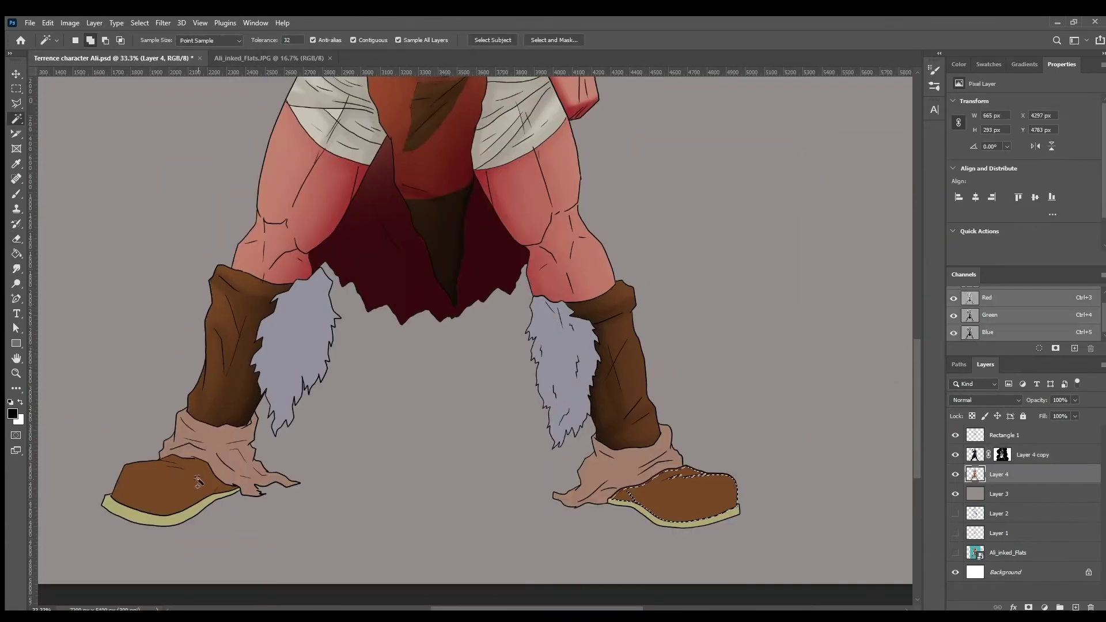
key(bracketleft)
key(bracketleft)
key(bracketleft)
key(bracketleft)
key(bracketleft)
key(bracketleft)
key(bracketleft)
key(bracketleft)
key(x)
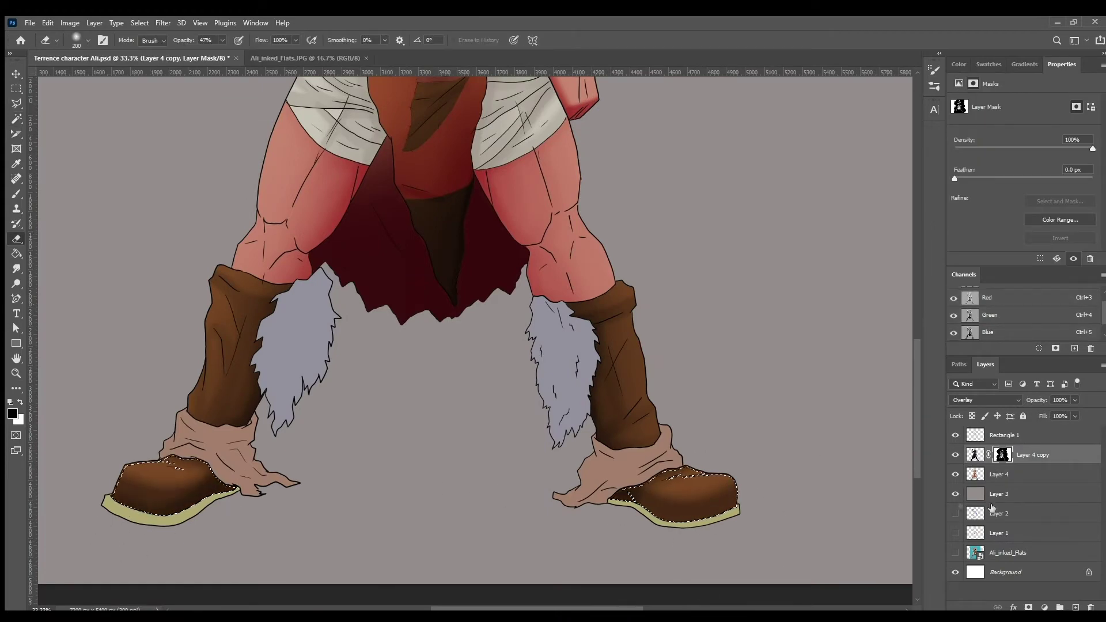
Shade the yellow soles of both shoes on the mask with a smaller eraser.
key(bracketleft)
key(bracketleft)
key(bracketleft)
key(bracketleft)
key(bracketleft)
key(bracketleft)
mouse_move(219, 499)
mouse_down()
mouse_move(637, 531)
mouse_move(726, 462)
mouse_up()
Select the fur pieces on both boots and shade their tufts on the mask with a 60 px eraser.
key(w)
click(561, 490)
key(e)
mouse_move(588, 464)
mouse_down()
mouse_move(576, 531)
mouse_move(553, 438)
mouse_up()
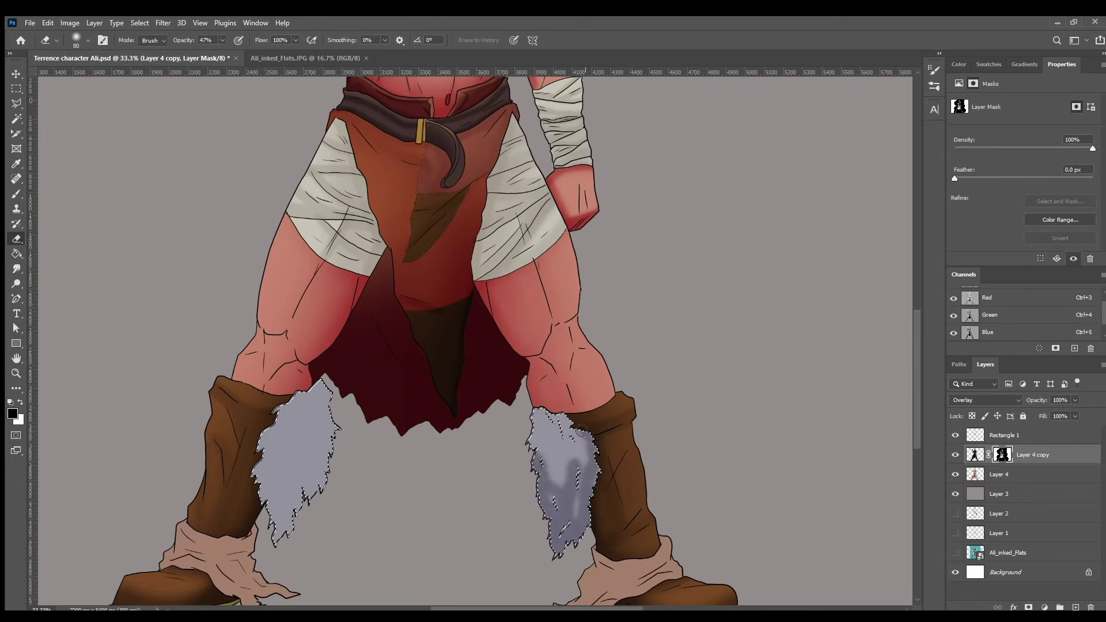
drag(288, 414, 299, 508)
Darken the lower fur with an 1100 px eraser, soften it in the swapped colour, and clear the selection.
key(bracketright)
key(bracketright)
key(bracketright)
key(bracketright)
key(bracketright)
key(bracketright)
key(bracketright)
key(bracketright)
key(bracketright)
key(bracketright)
key(bracketright)
key(bracketright)
key(bracketright)
key(bracketright)
key(bracketright)
key(bracketright)
key(x)
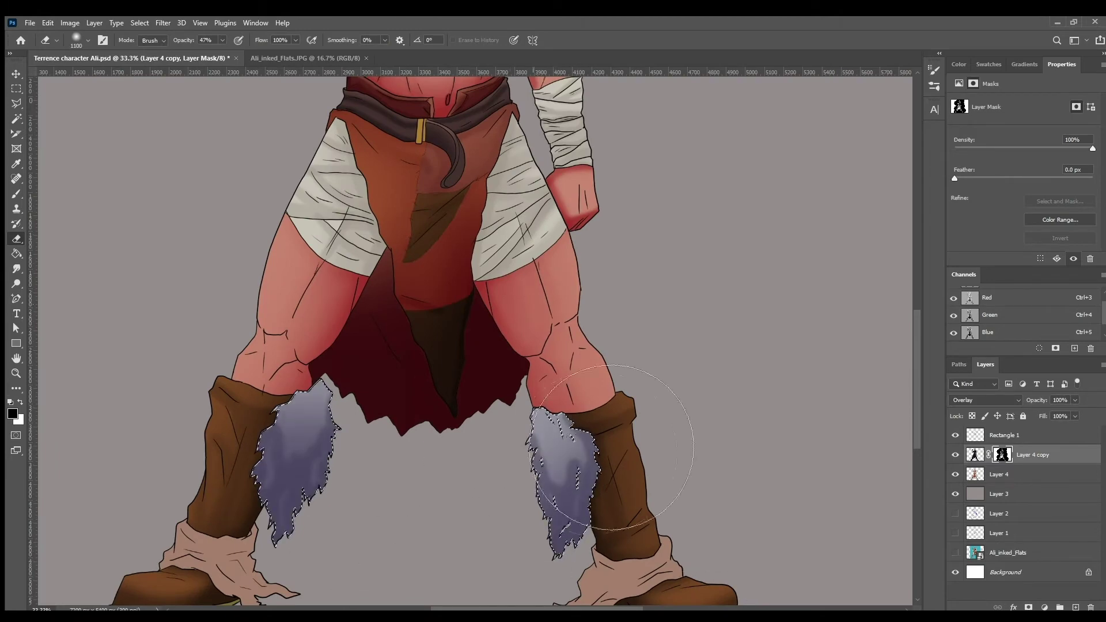
key(ctrl+d)
Select the cloth wraps around both ankles and shade the folds of the right-hand wrap on the Layer 4 copy mask with a 60 px eraser.
key(ctrl+minus)
key(ctrl+minus)
key(ctrl+plus)
key(ctrl+plus)
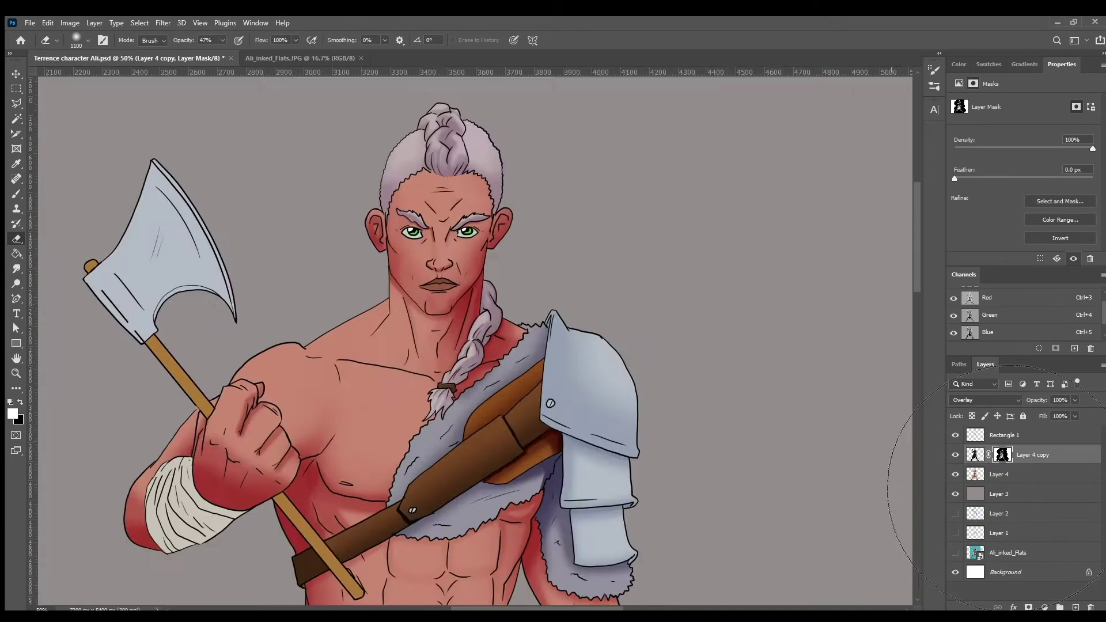
key(ctrl+minus)
scroll(852, 486, down, 5)
key(ctrl+shift+d)
key(bracketleft)
key(ctrl+plus)
key(ctrl+plus)
key(ctrl+plus)
key(bracketleft)
key(bracketleft)
key(bracketleft)
key(bracketleft)
key(bracketleft)
key(bracketleft)
key(bracketleft)
key(bracketleft)
key(bracketleft)
key(bracketleft)
key(bracketleft)
key(bracketleft)
key(bracketleft)
key(bracketleft)
key(bracketleft)
key(bracketleft)
key(bracketleft)
key(bracketleft)
key(bracketleft)
key(x)
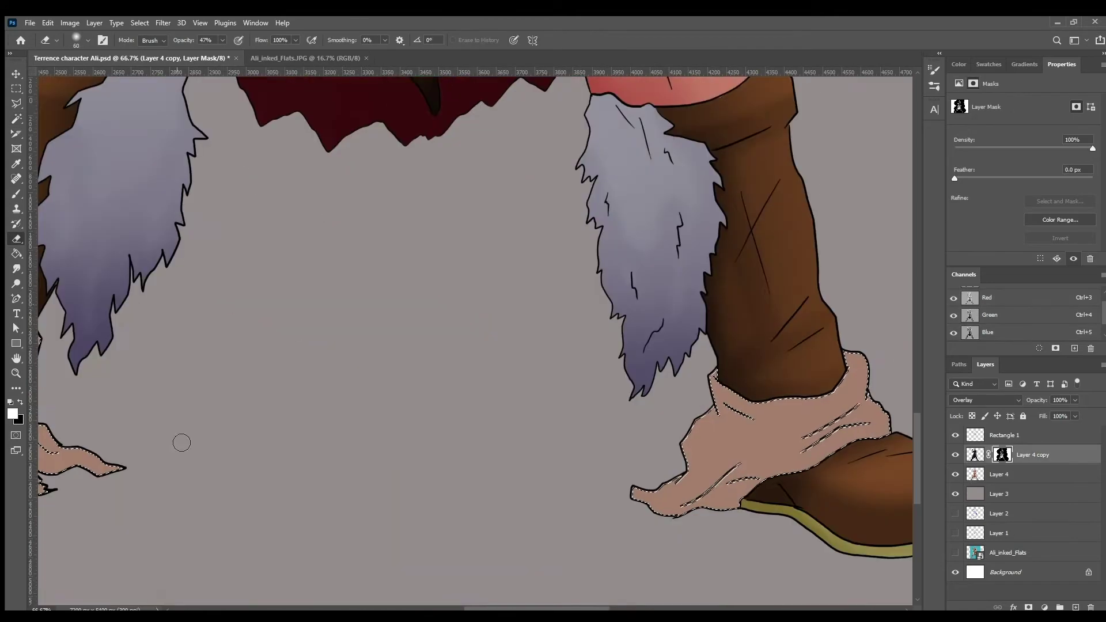
drag(692, 438, 836, 438)
drag(691, 472, 807, 404)
drag(721, 415, 835, 392)
Shade the folds and lower edge of the left-hand ankle wrap on the mask.
key(ctrl+minus)
scroll(410, 433, left, 5)
drag(294, 403, 443, 438)
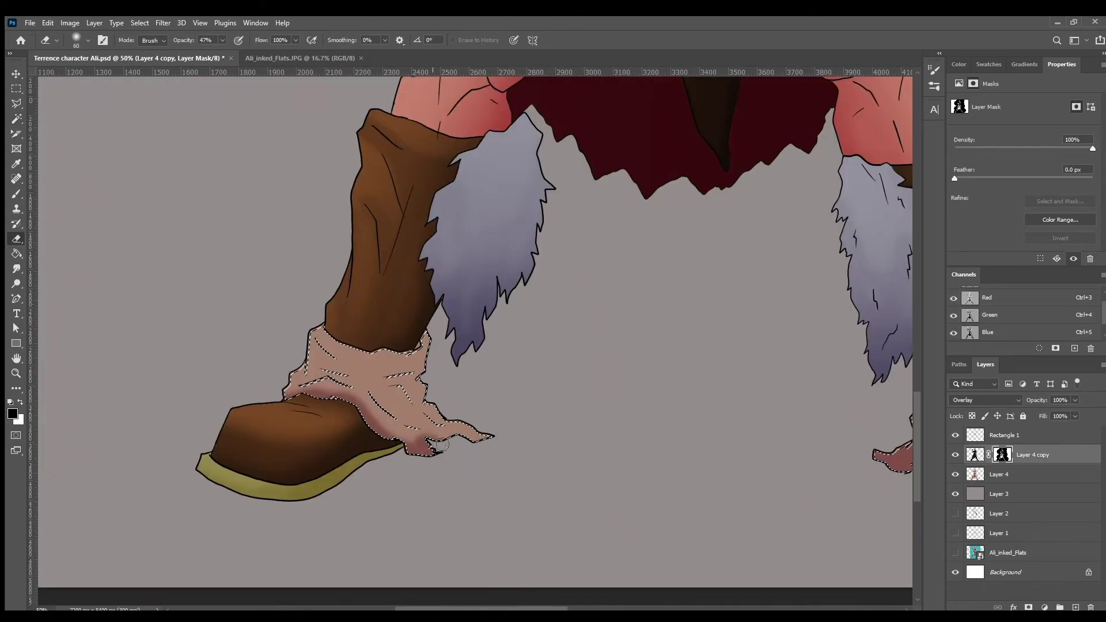
drag(288, 369, 484, 403)
drag(306, 346, 433, 374)
Darken both ankle wraps broadly on the mask with a 700 px eraser and swap the foreground and background colours.
key(ctrl+minus)
key(ctrl+minus)
key(ctrl+minus)
key(ctrl+plus)
key(bracketright)
key(bracketright)
key(bracketright)
key(bracketright)
key(bracketright)
key(bracketright)
key(bracketright)
key(bracketright)
key(bracketright)
key(bracketright)
key(bracketright)
key(bracketright)
key(bracketright)
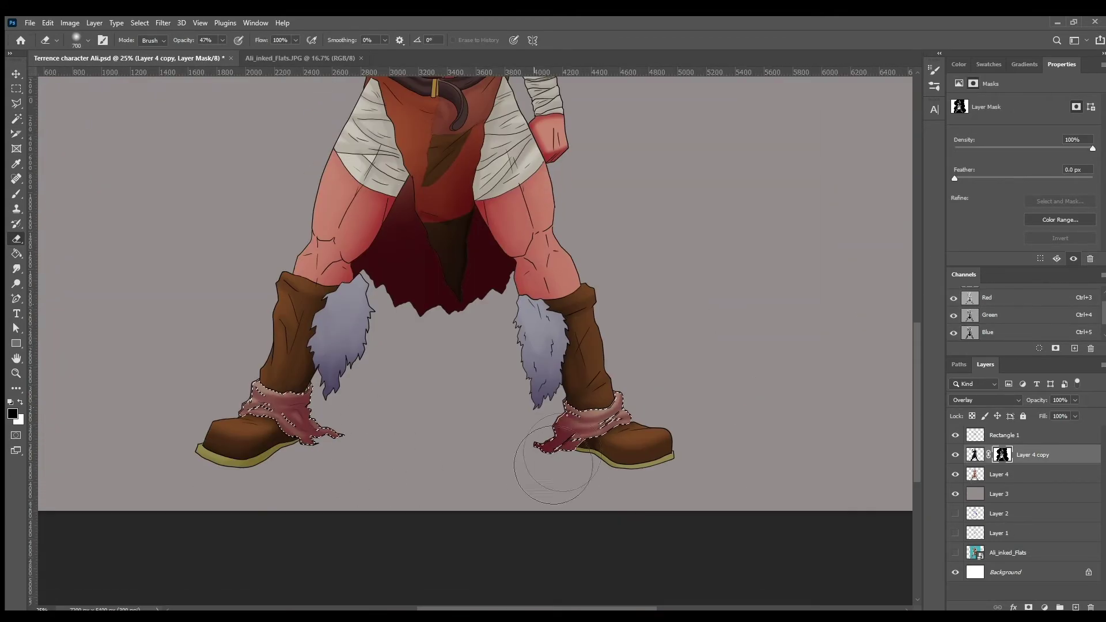
key(bracketright)
key(x)
Select the bandage on the forearm of the raised axe arm and shade its folds on the mask with a much smaller eraser.
scroll(807, 381, up, 4)
scroll(881, 340, up, 4)
key(ctrl+plus)
key(ctrl+plus)
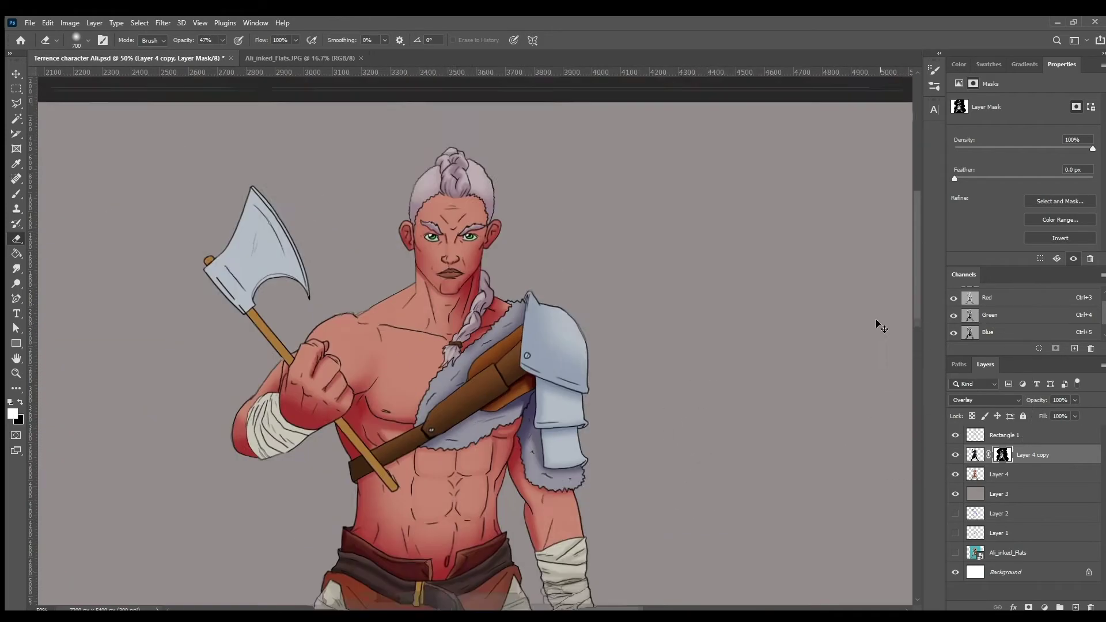
key(bracketleft)
key(bracketleft)
key(bracketleft)
key(bracketleft)
key(bracketleft)
key(bracketleft)
key(bracketleft)
key(bracketleft)
key(bracketleft)
key(bracketleft)
key(bracketleft)
key(bracketleft)
key(bracketleft)
key(bracketleft)
key(bracketleft)
key(bracketleft)
key(x)
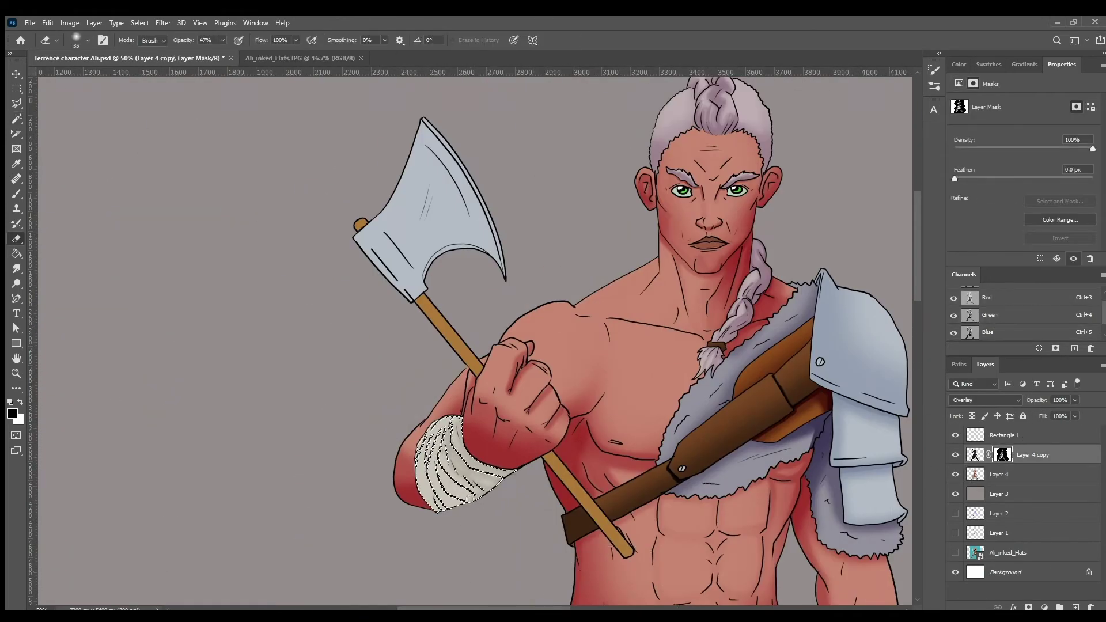
Shade the axe handle, select the axe blade, and shade the blade's back edge on the Layer 4 copy mask with a small eraser.
key(h)
drag(525, 480, 461, 173)
scroll(898, 411, up, 5)
key(i)
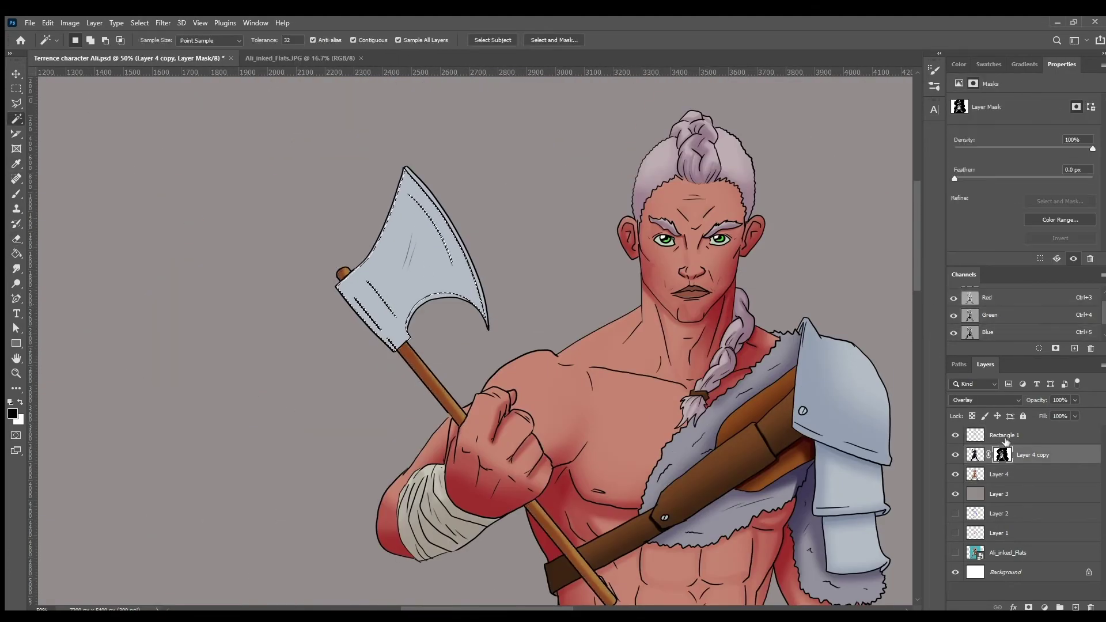
key(e)
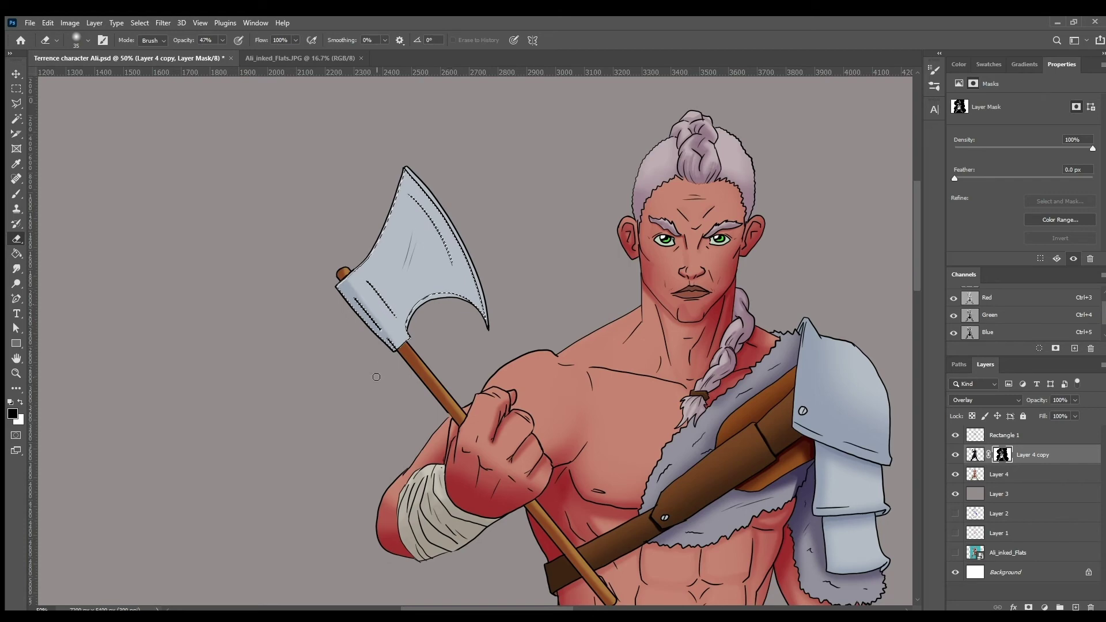
scroll(468, 311, down, 5)
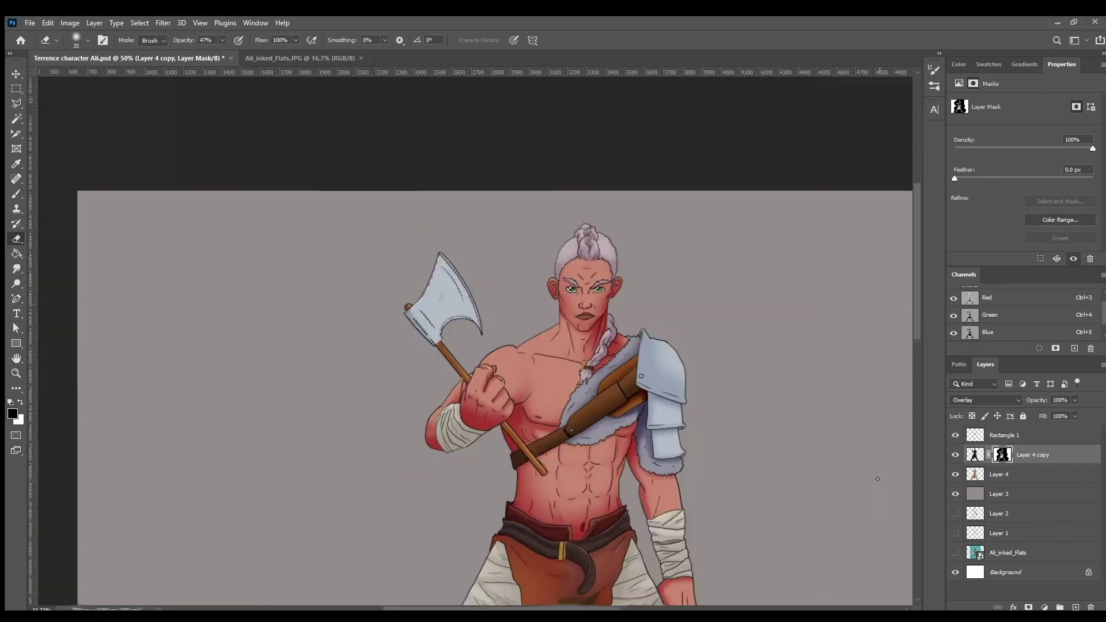
Clear the selection and darken the whole figure on the mask with a 3100 px eraser.
key(bracketright)
key(bracketright)
key(bracketright)
key(bracketright)
key(bracketright)
scroll(516, 494, up, 3)
scroll(721, 230, down, 2)
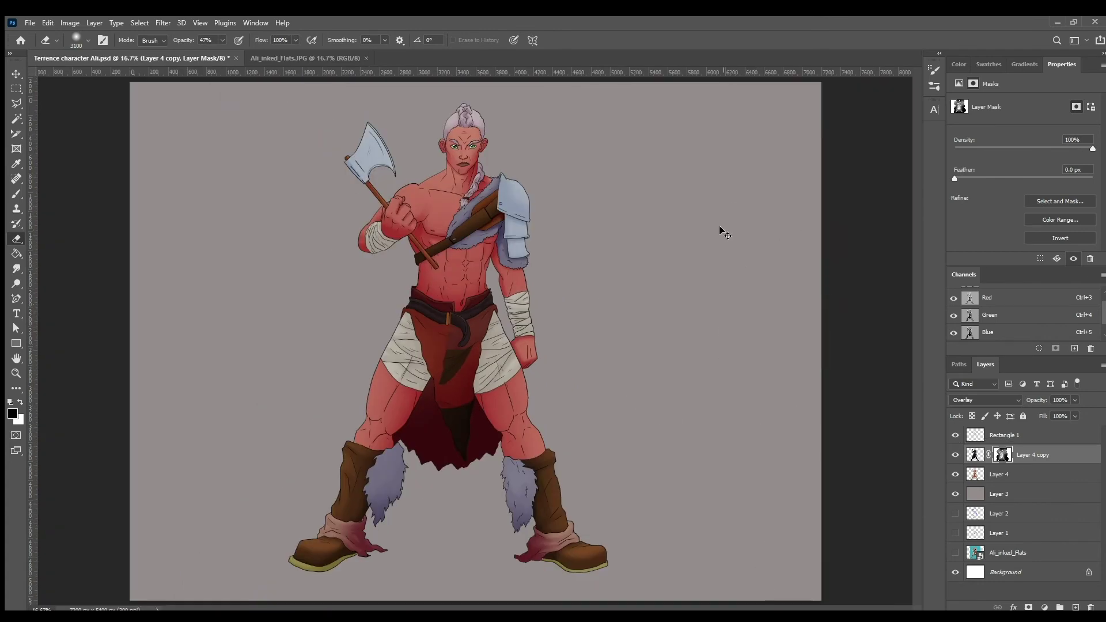
Create a new layer directly above Layer 4 and clip it to that layer.
click(1032, 474)
key(ctrl+shift+alt+n)
key(ctrl+alt+g)
scroll(561, 330, up, 5)
Paint dark shadow strokes on the fur beneath the shoulder armour on Layer 5 with a 20 px brush.
key(b)
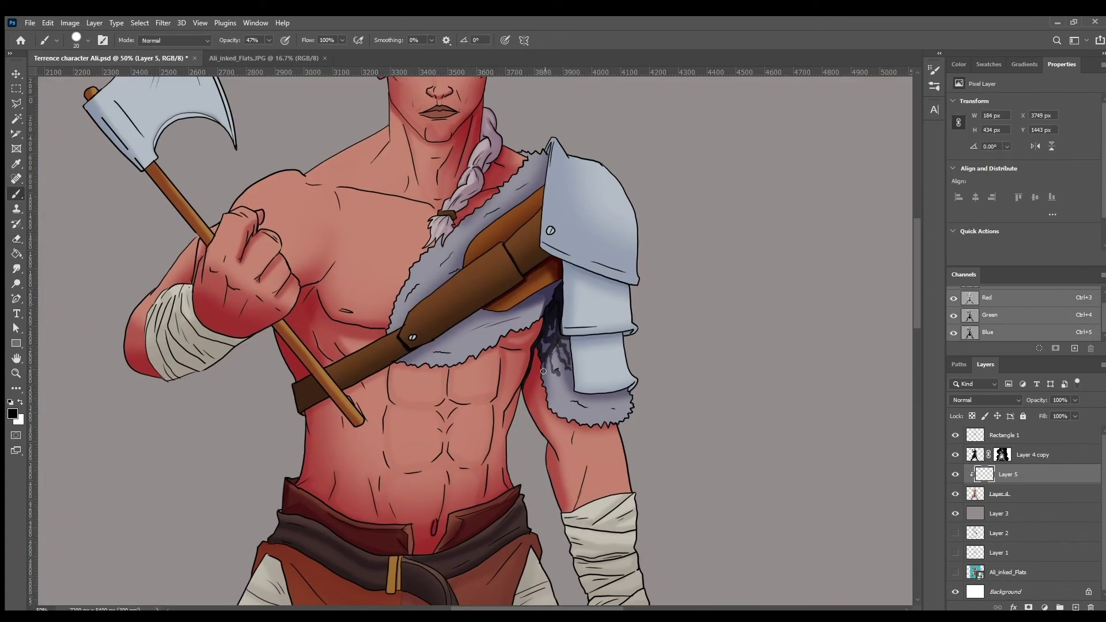
key(bracketleft)
key(bracketleft)
key(bracketleft)
key(bracketleft)
key(bracketleft)
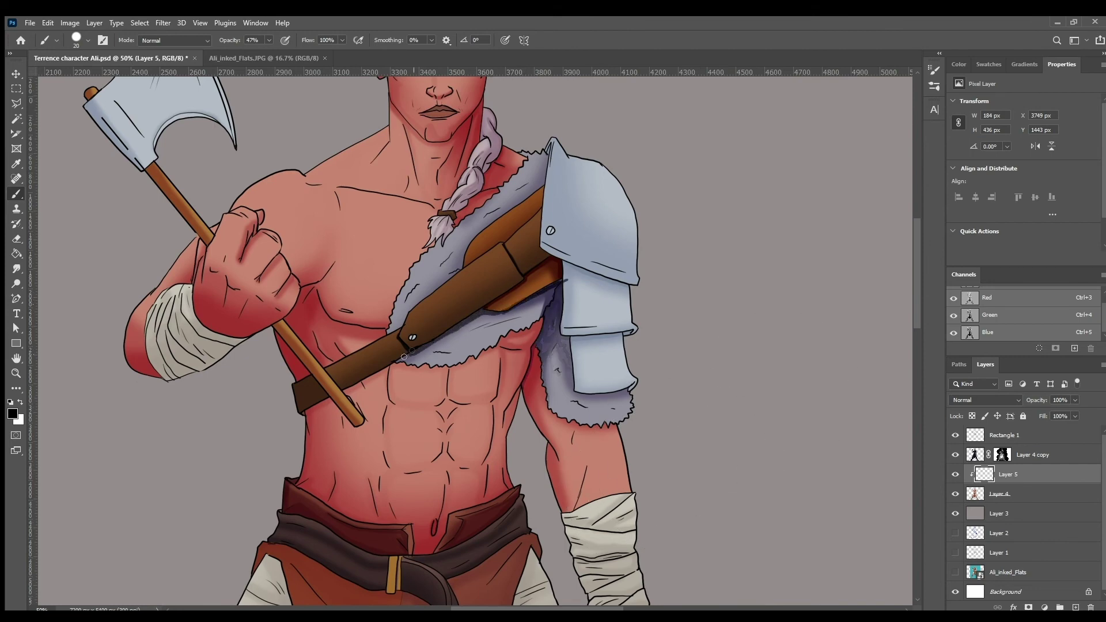
Paint cast shadows below the chest strap, armour plates and jaw at 100% brush opacity, and set Layer 5 to Overlay.
drag(500, 309, 561, 284)
scroll(566, 287, down, 1)
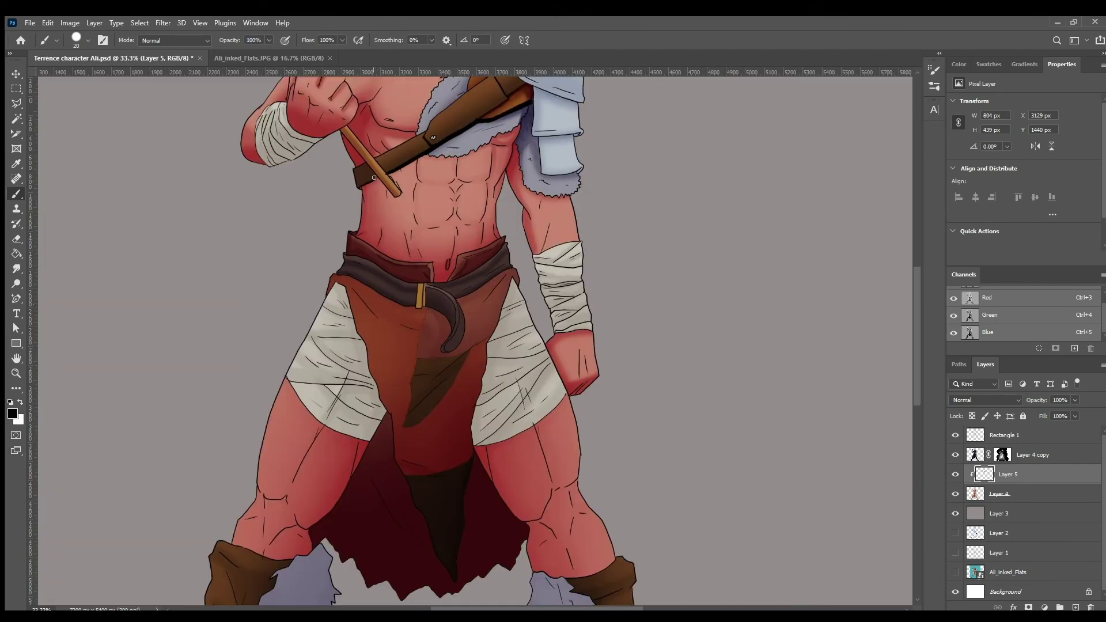
scroll(567, 283, up, 1)
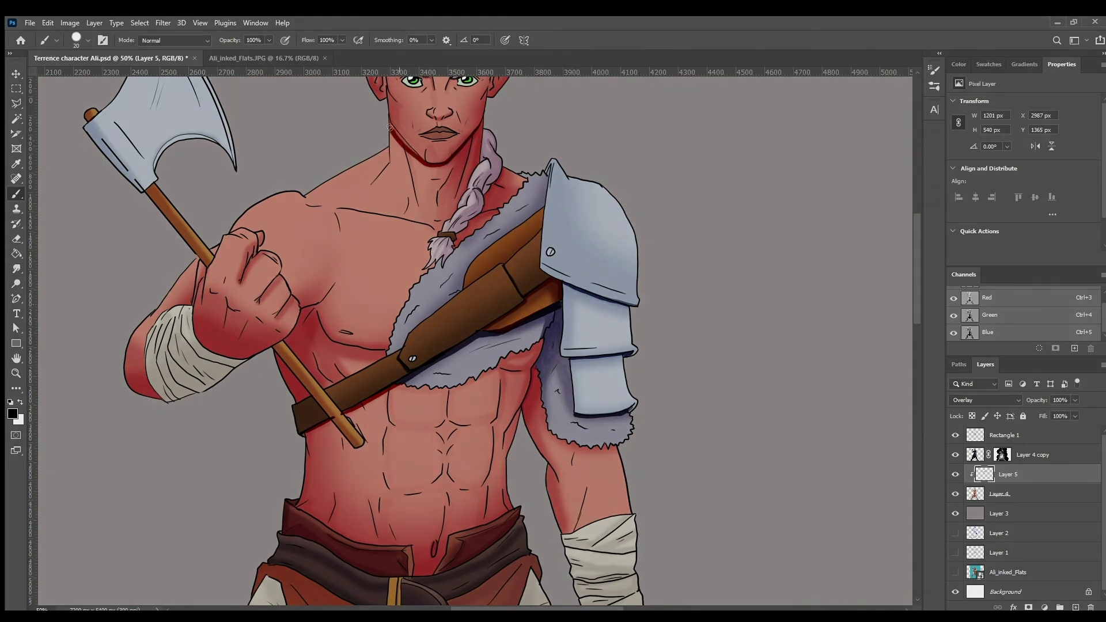
Paint cast shadows on the neck and shoulder skin alongside the braid on Layer 5.
scroll(576, 414, up, 3)
drag(481, 270, 458, 366)
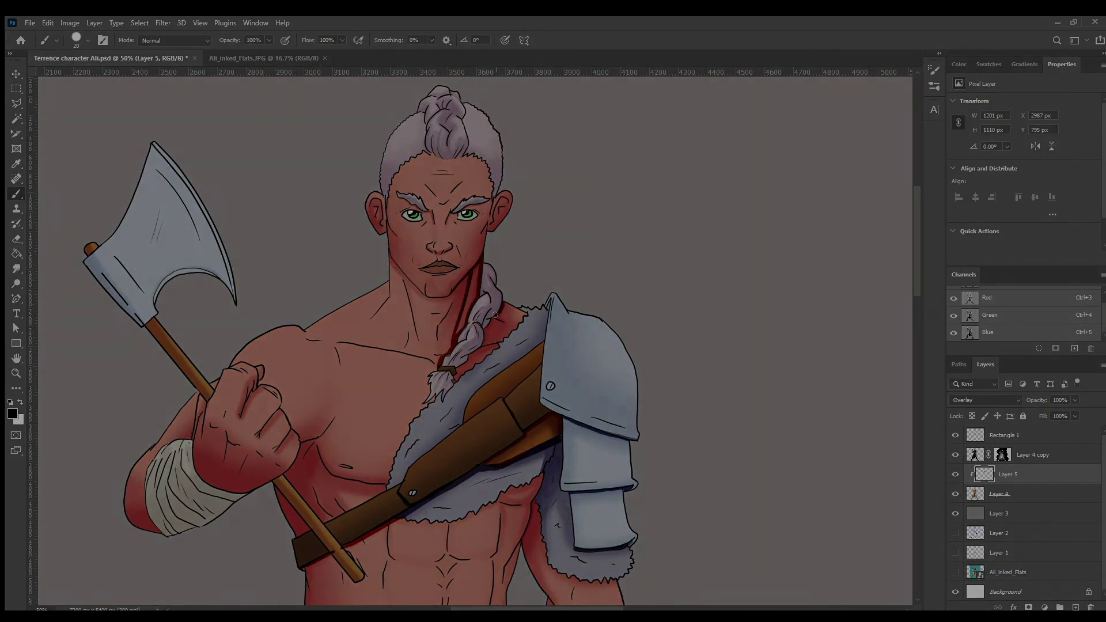
scroll(497, 317, up, 1)
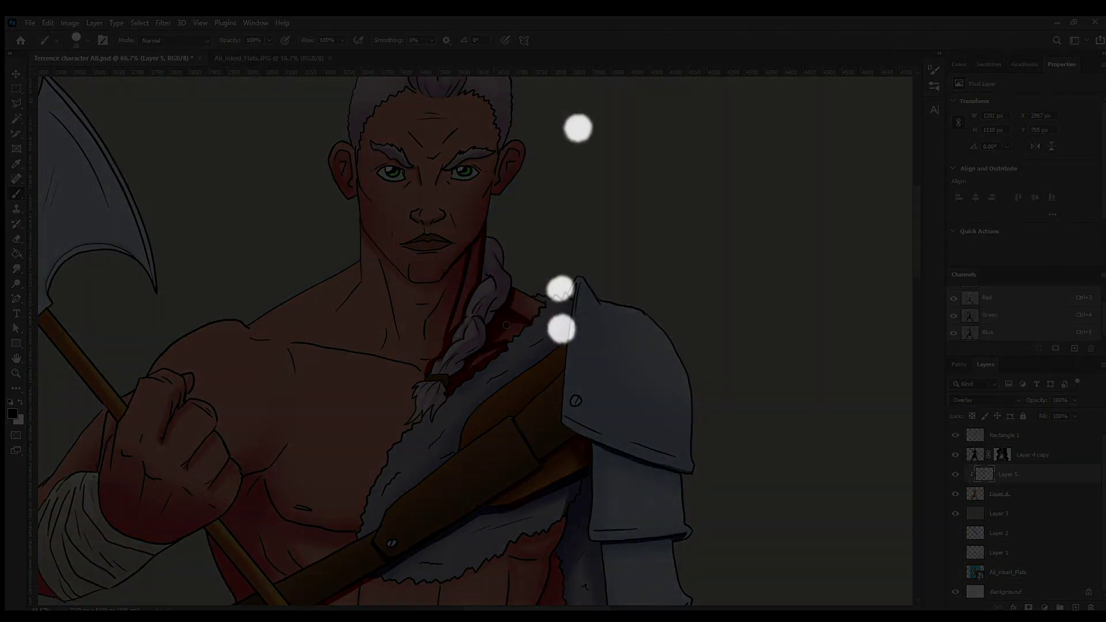